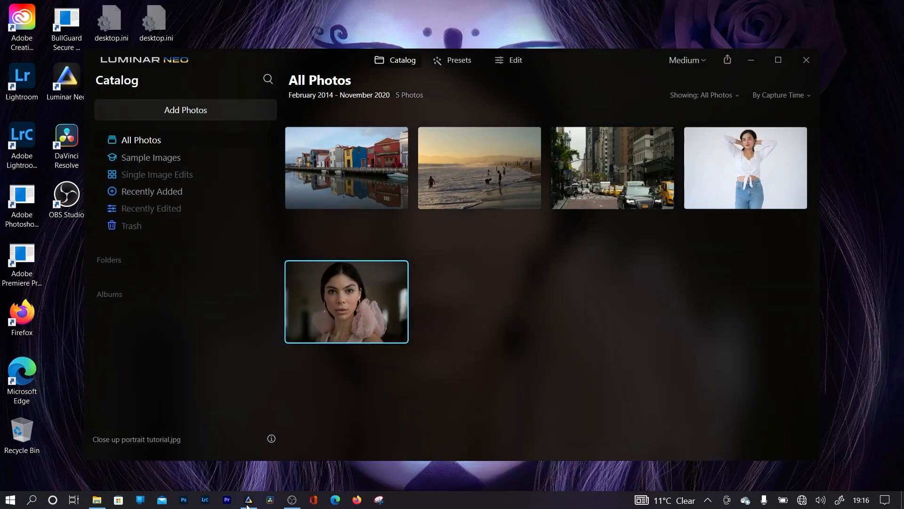
List the recently added photos in the catalog and create a new album named TEST 1
left_click(103, 140)
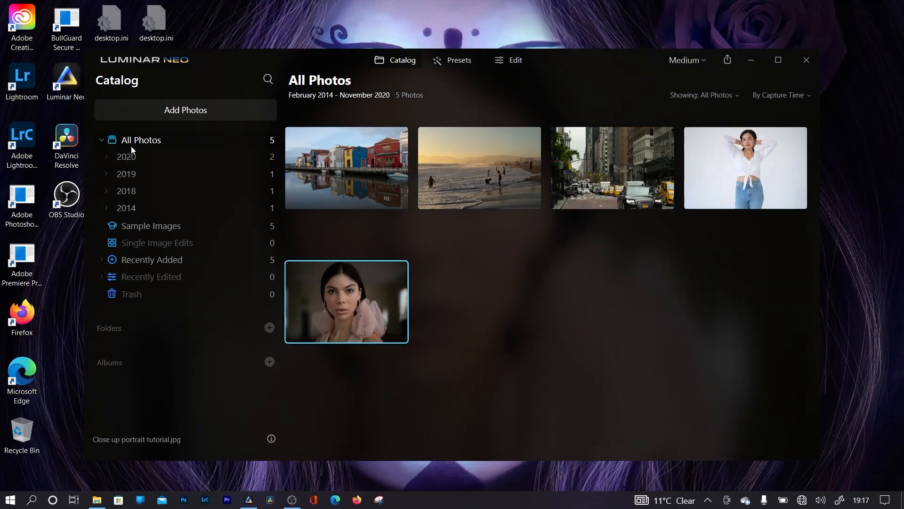
left_click(107, 260)
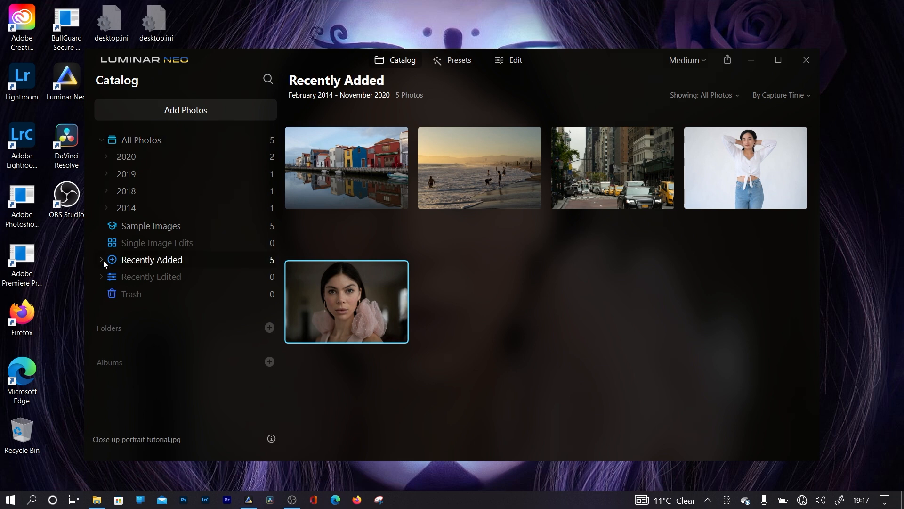
left_click(270, 362)
type("TEST 1")
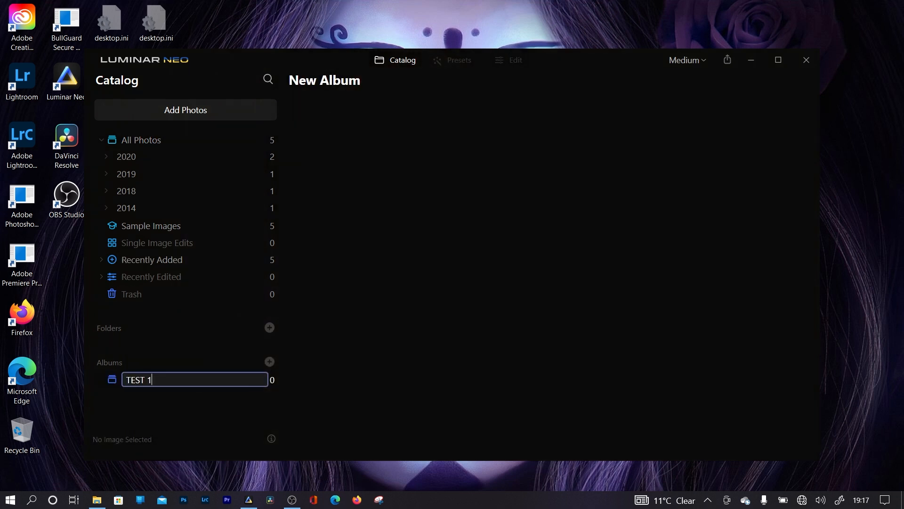
key("Return")
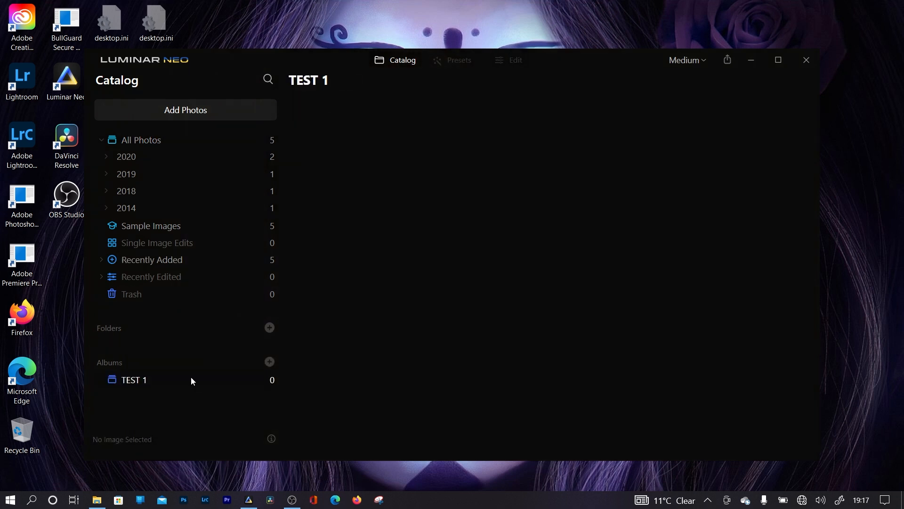
Add the Luminar Neo TEST folder from TEMP PHOTOS in Pictures to the catalog folders
left_click(269, 328)
double_click(238, 248)
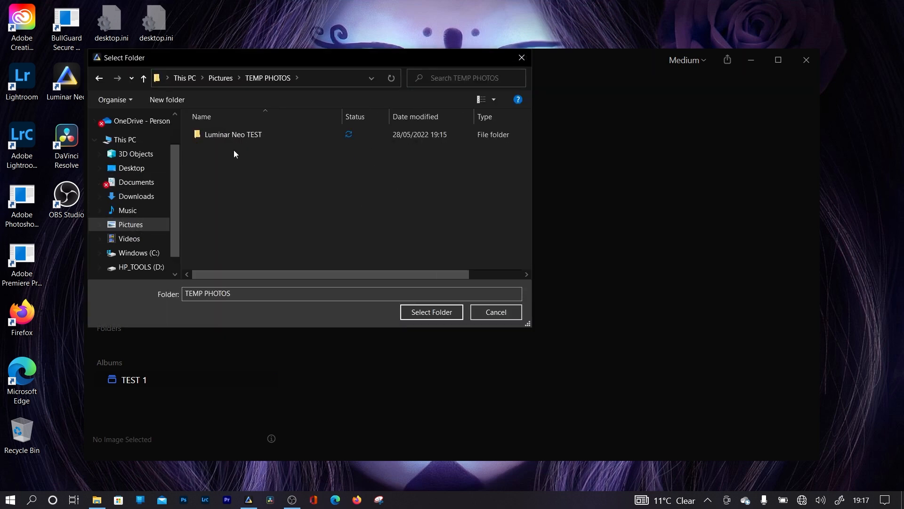
double_click(236, 135)
left_click(273, 78)
left_click(420, 311)
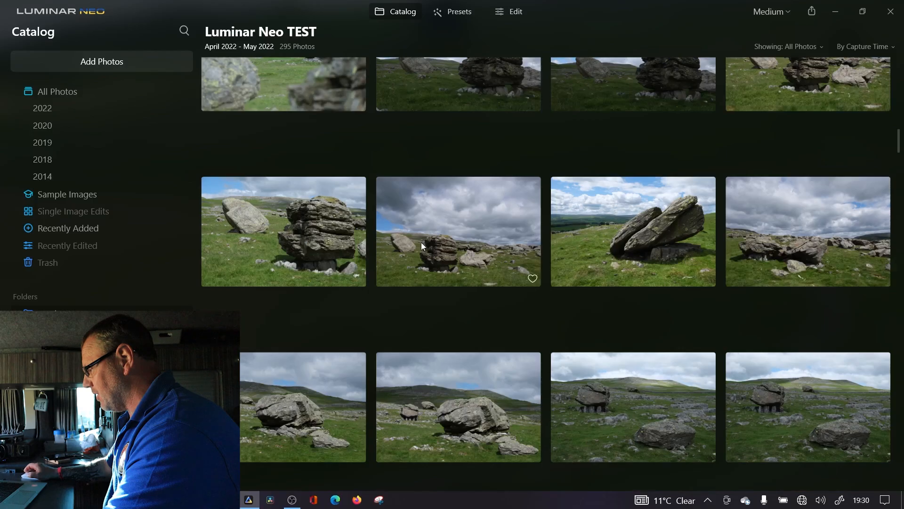
Look through the photos in the Luminar Neo TEST folder, including the dry-stone wall shot at single-image size
scroll(468, 197, "up", 3)
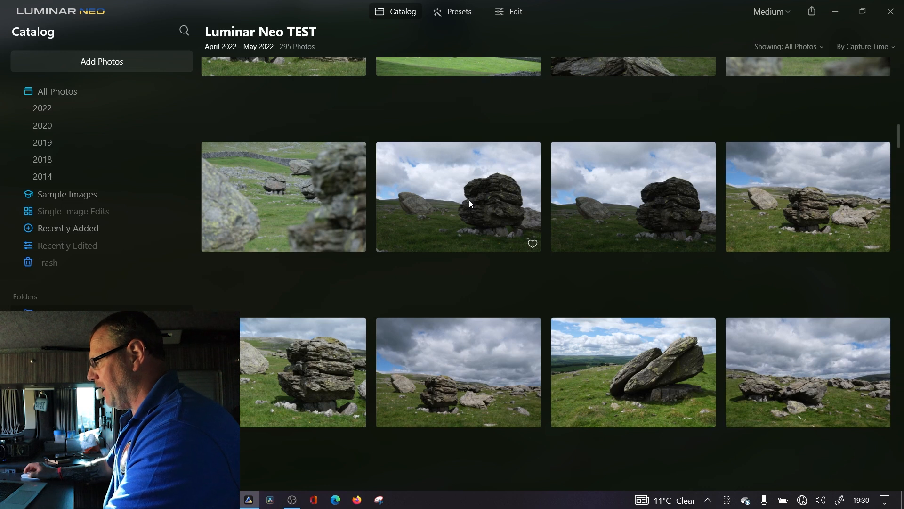
scroll(479, 203, "down", 4)
scroll(481, 235, "down", 3)
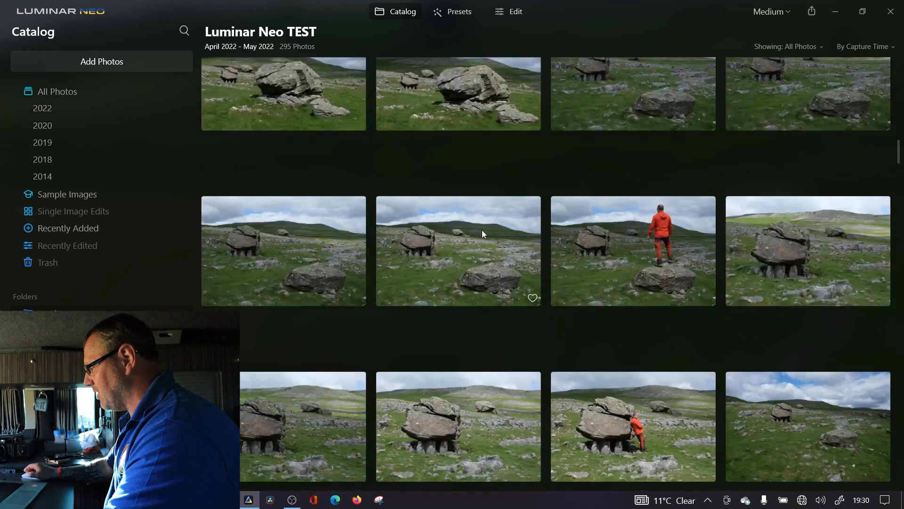
scroll(482, 234, "down", 5)
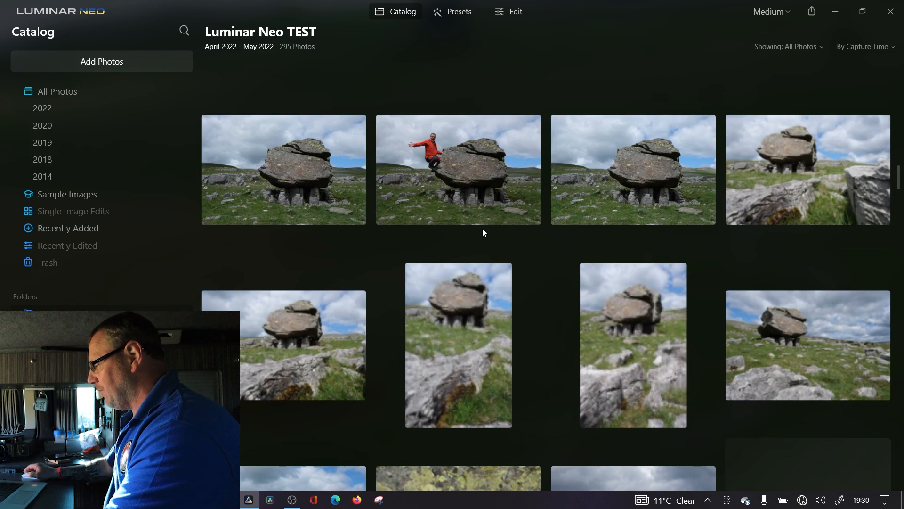
scroll(482, 231, "down", 4)
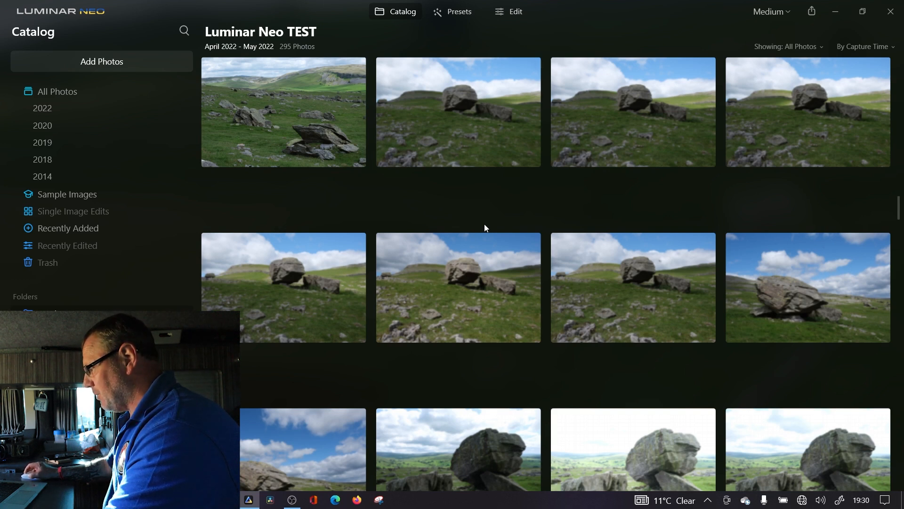
scroll(426, 240, "down", 10)
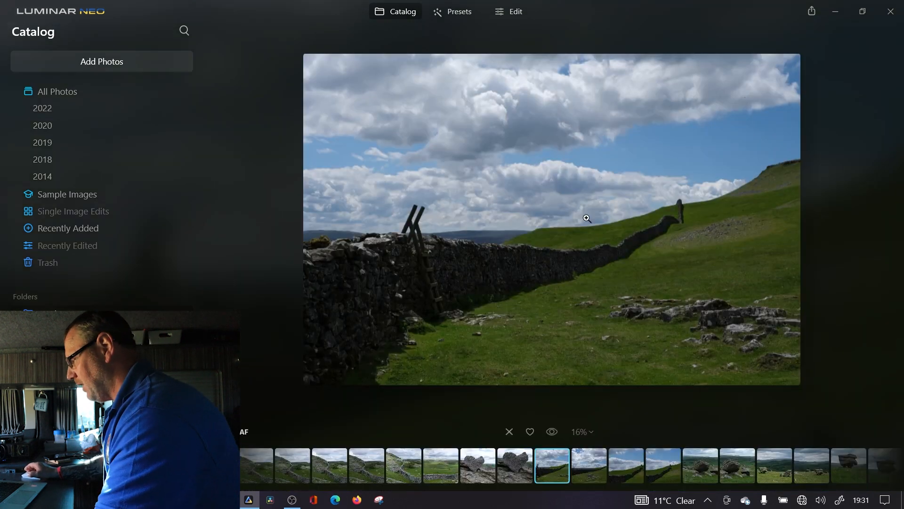
double_click(592, 212)
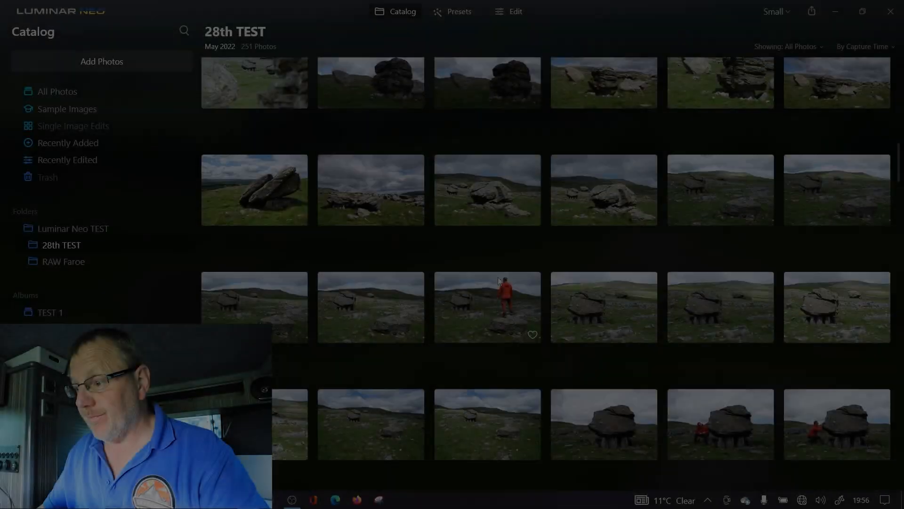
Browse the thumbnails of the 28th TEST folder for a photo to edit
scroll(498, 276, "down", 1)
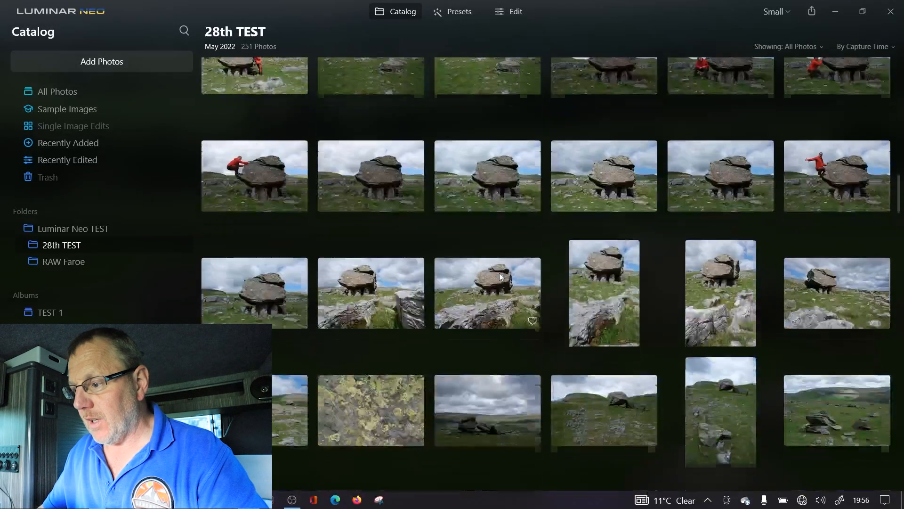
scroll(500, 277, "down", 10)
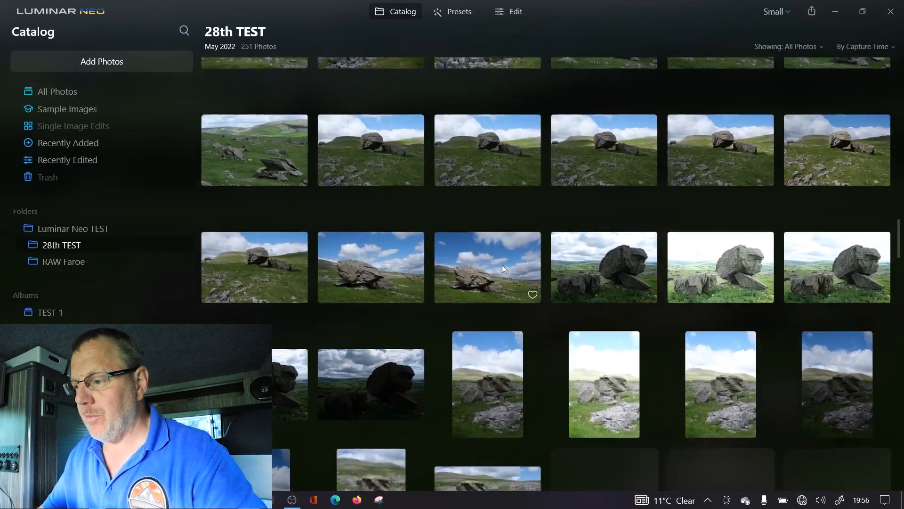
scroll(502, 265, "down", 3)
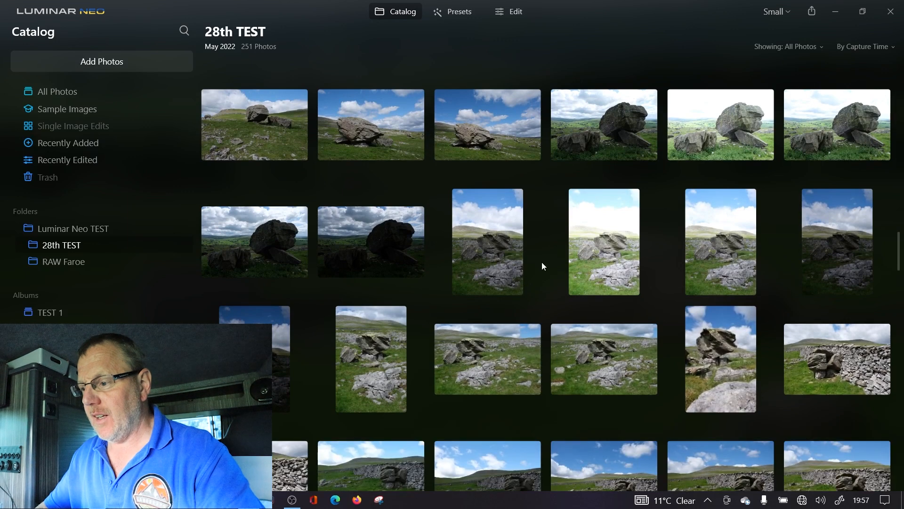
scroll(545, 264, "down", 8)
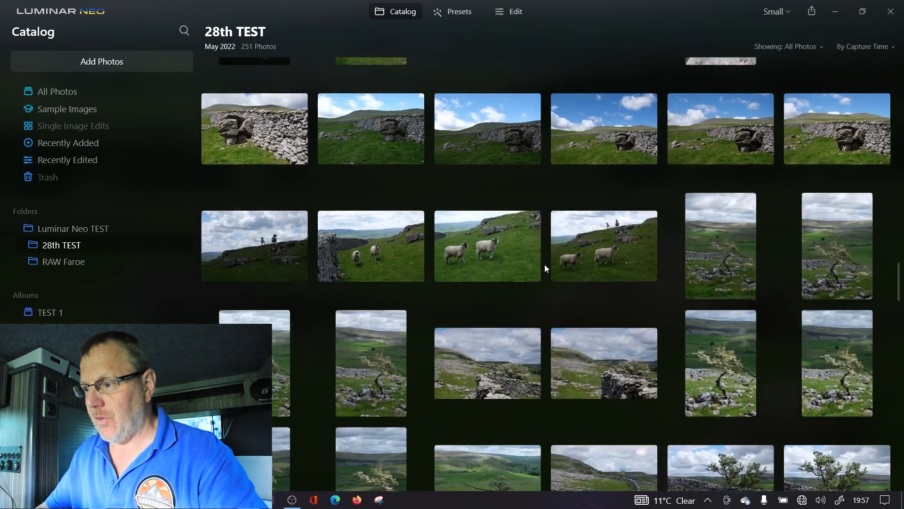
scroll(545, 266, "down", 10)
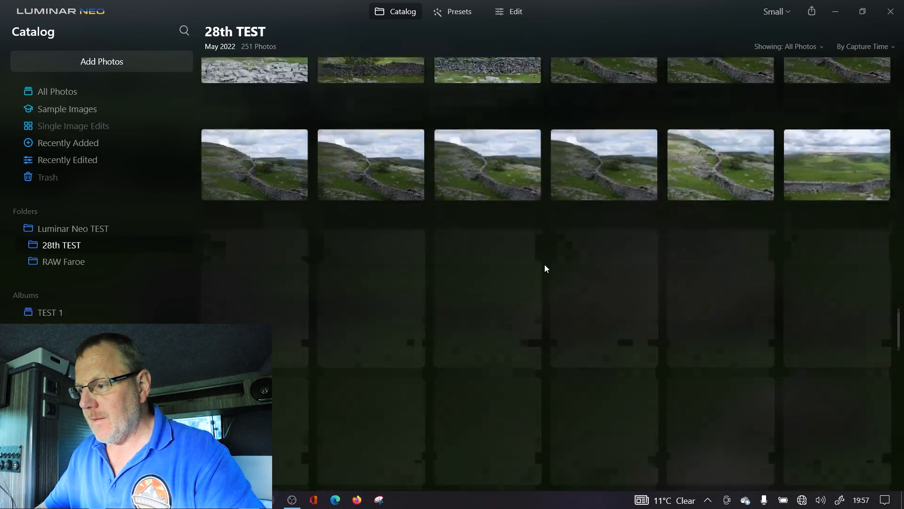
scroll(545, 264, "up", 4)
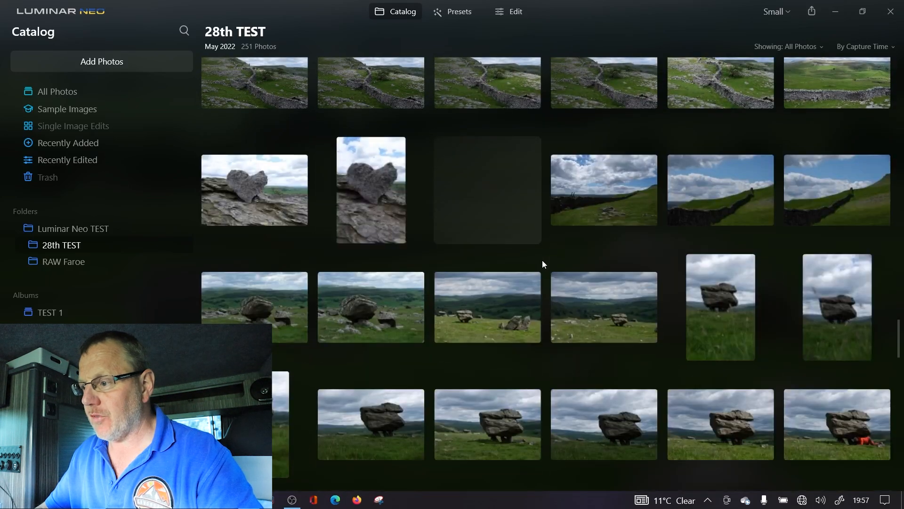
scroll(544, 263, "down", 5)
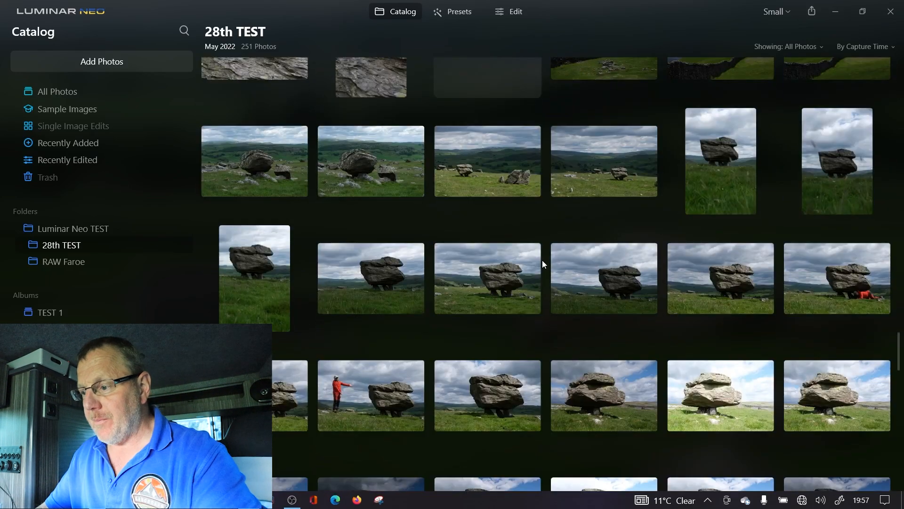
scroll(544, 263, "down", 5)
scroll(542, 263, "down", 5)
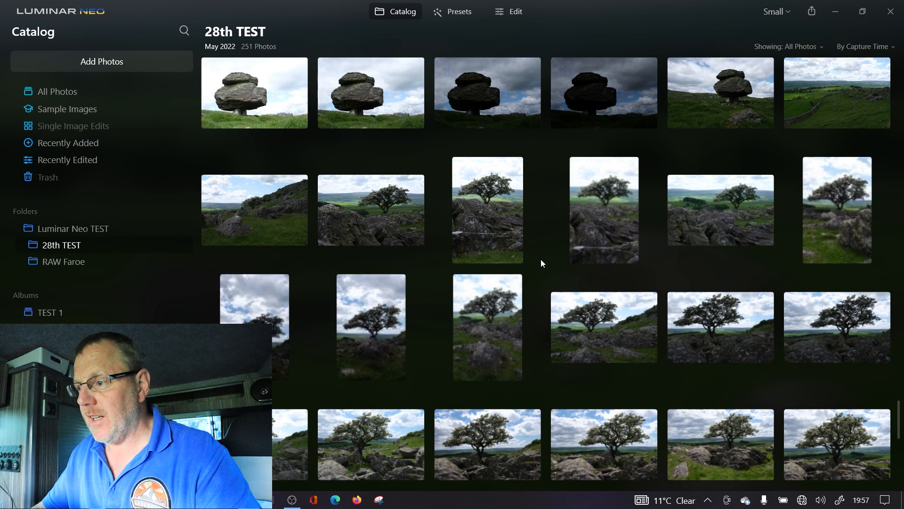
Open the landscape photo of the lone tree among rocks for editing and view the Crop AI options
double_click(518, 169)
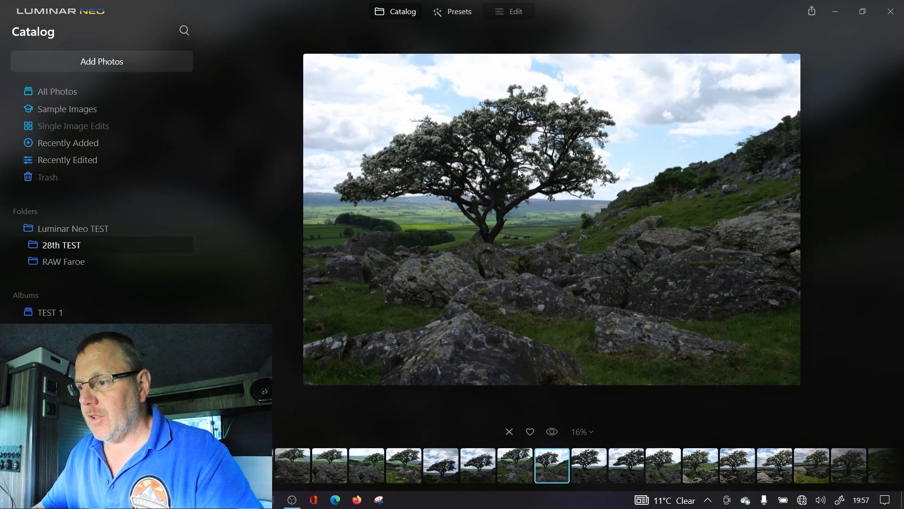
double_click(518, 169)
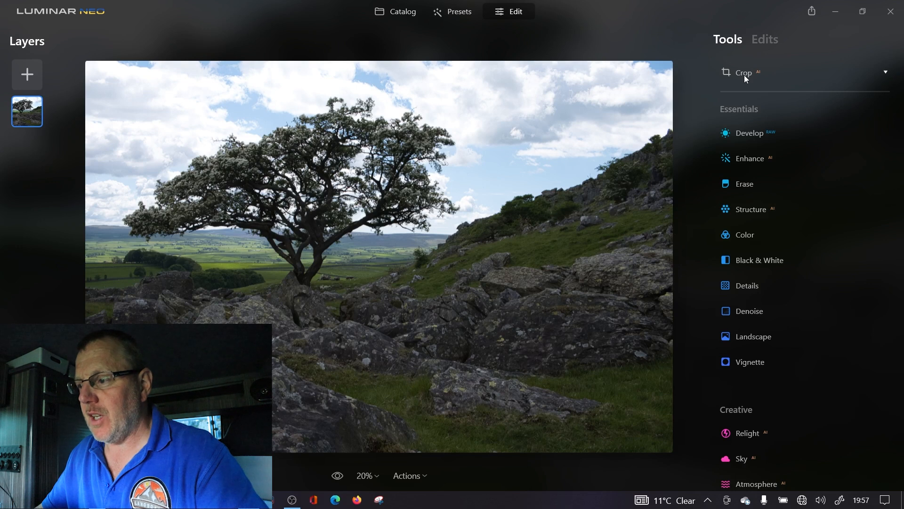
left_click(745, 75)
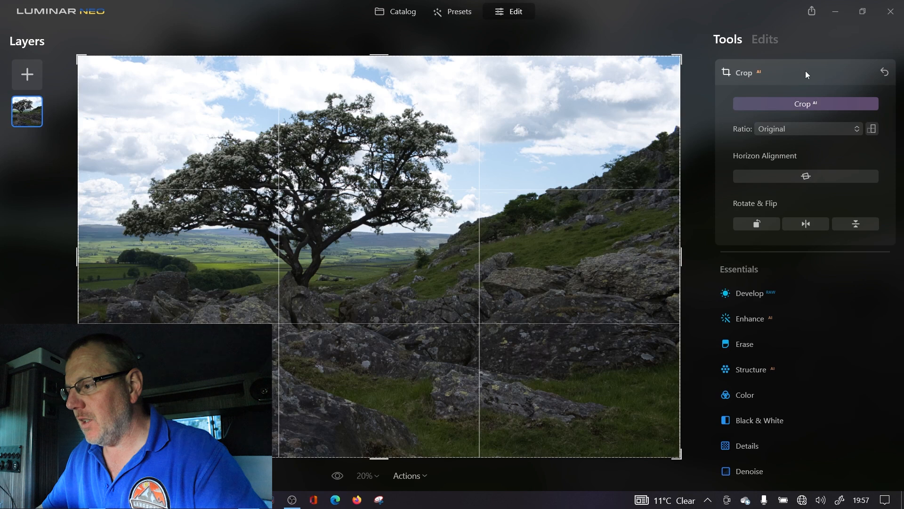
left_click(806, 71)
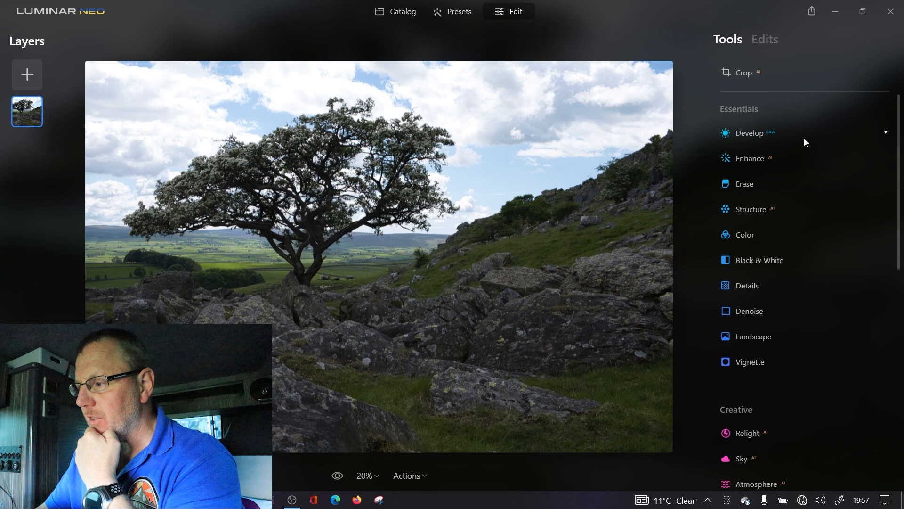
Open the Develop RAW tool and examine its sections, the camera profile choices and the Curves controls
left_click(805, 139)
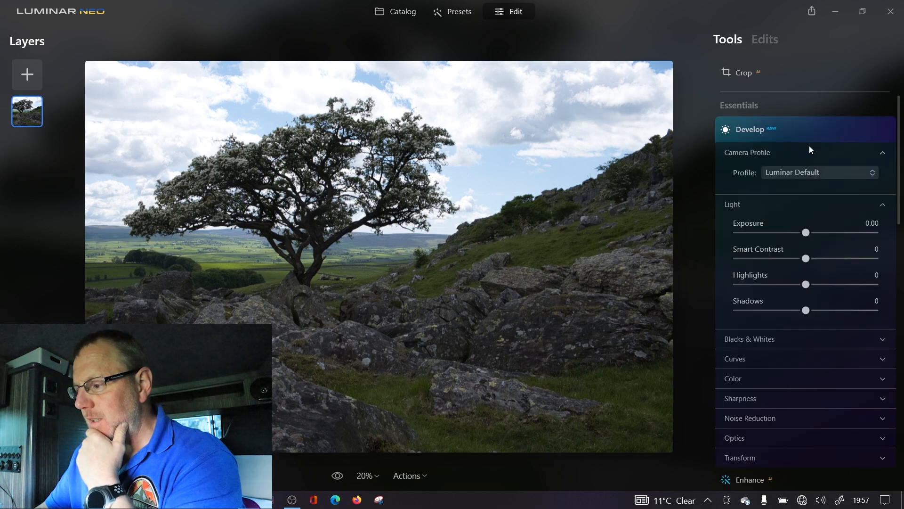
scroll(809, 224, "down", 5)
scroll(809, 225, "up", 5)
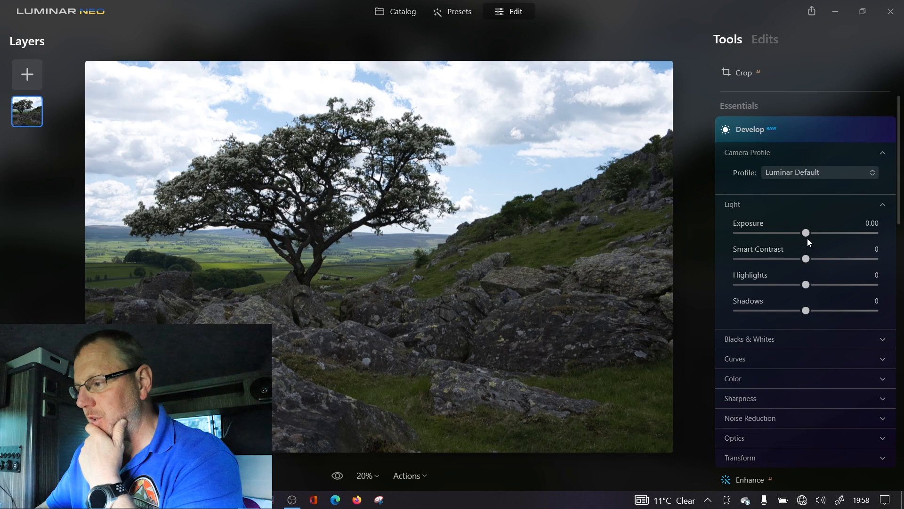
left_click(837, 171)
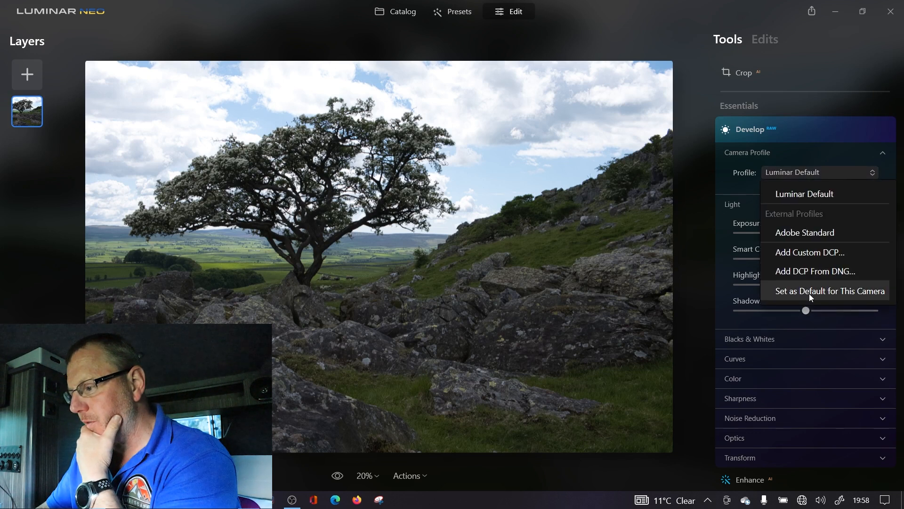
left_click(828, 172)
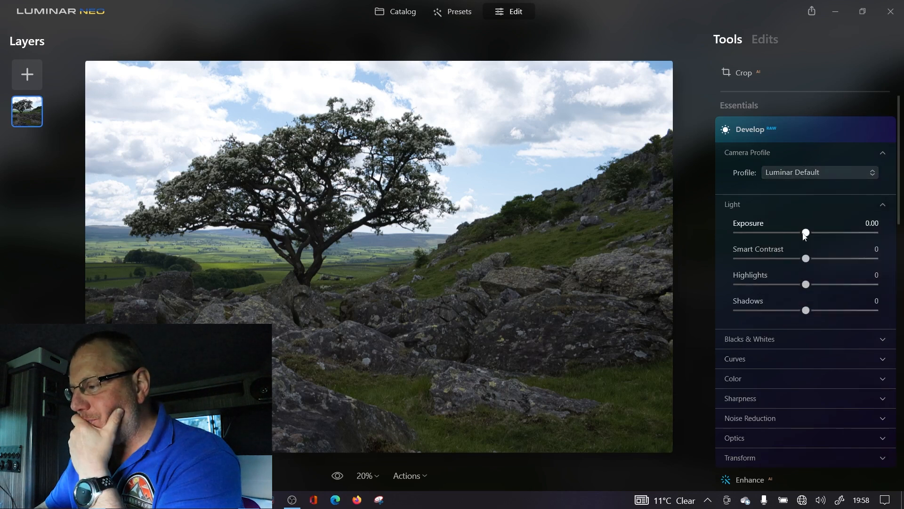
scroll(801, 360, "down", 3)
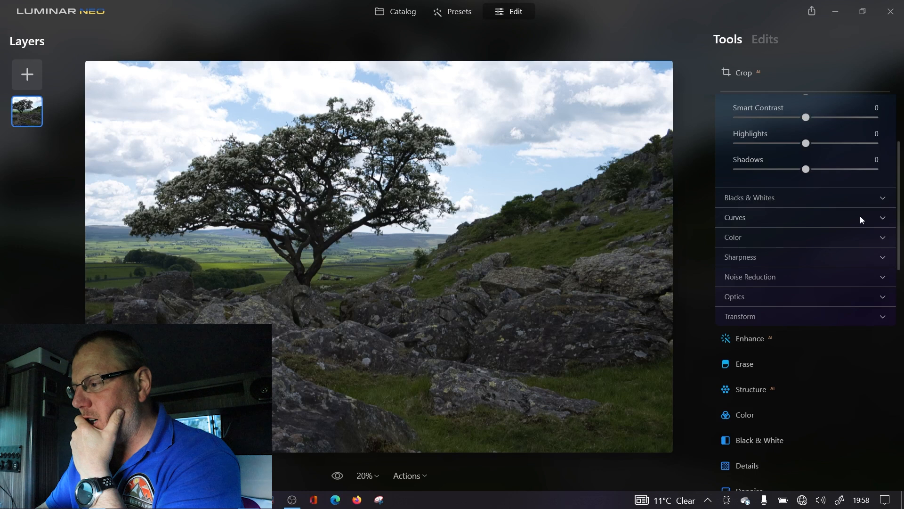
left_click(880, 219)
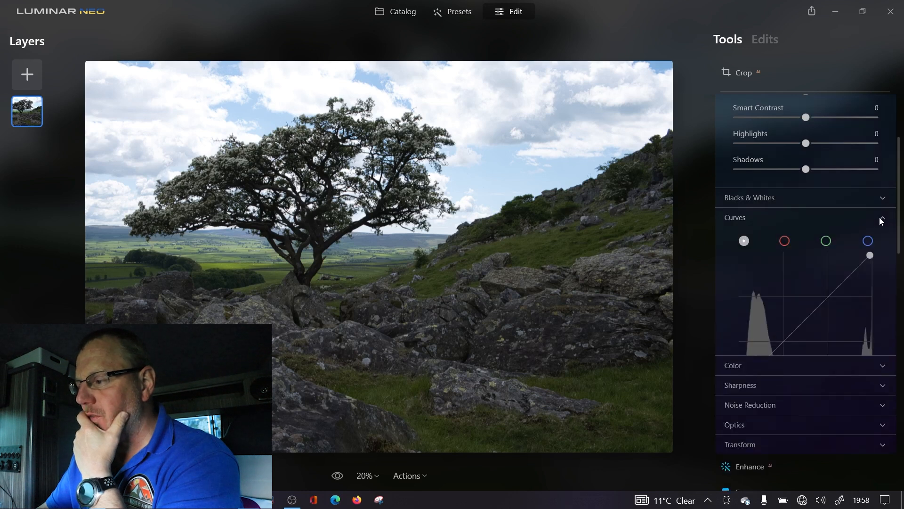
left_click(881, 220)
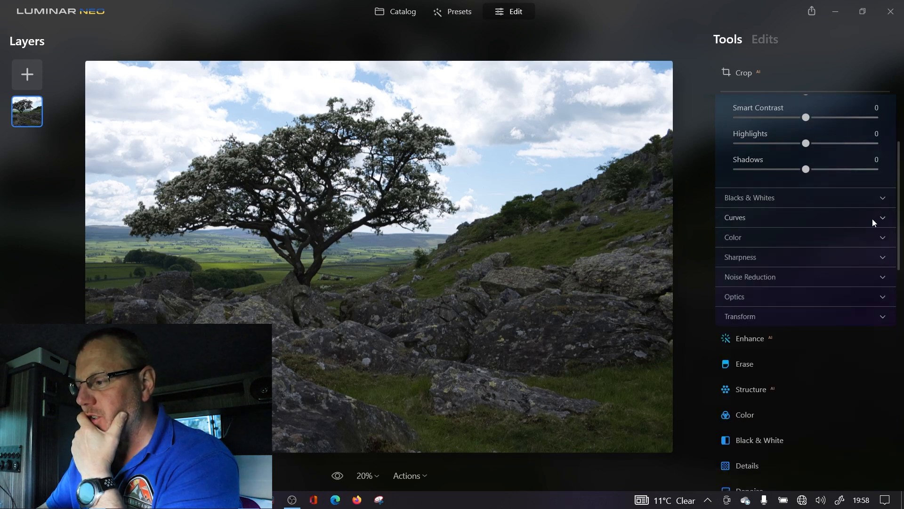
In the Develop light adjustments, set Highlights to -65, Shadows to 12 and Smart Contrast to 10
scroll(852, 228, "up", 3)
left_click_drag(805, 284, 773, 285)
left_click_drag(811, 310, 821, 311)
left_click_drag(777, 287, 765, 288)
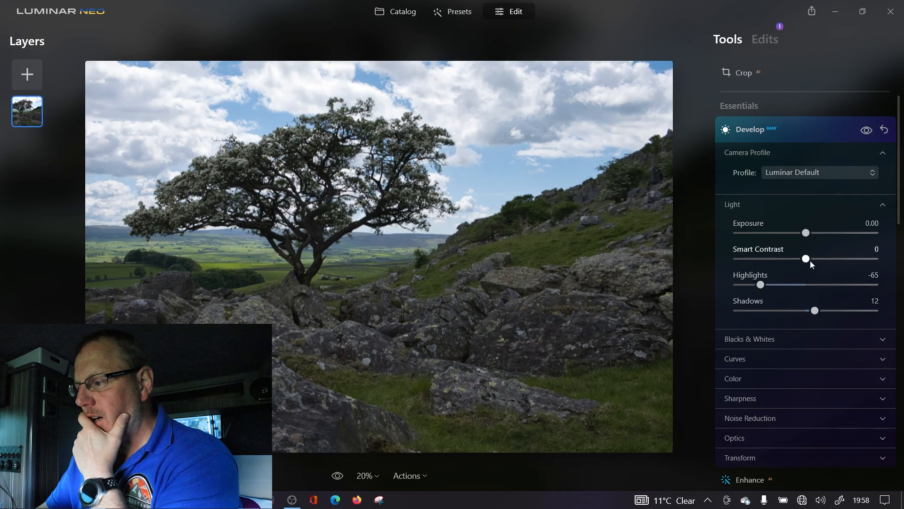
left_click_drag(816, 259, 817, 258)
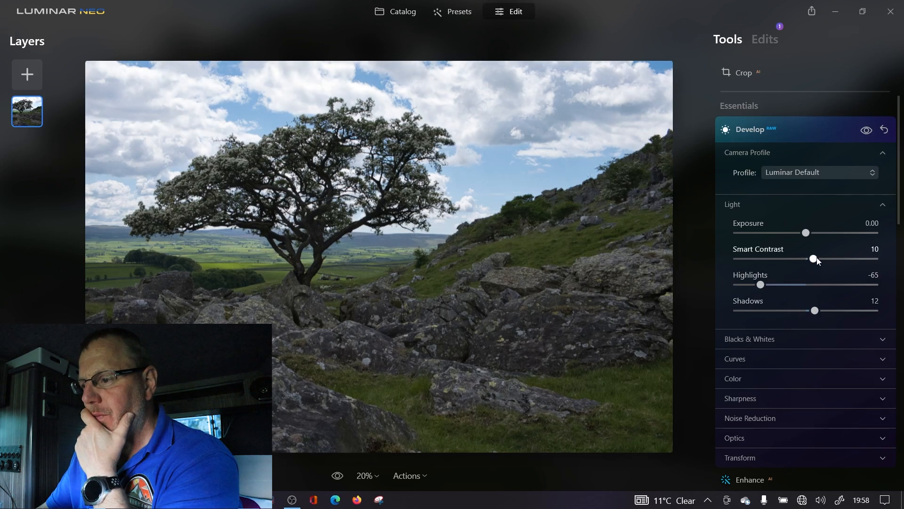
In the Develop Curves, shape a slight S-curve by lowering a shadow point a little and raising a highlight point
scroll(832, 277, "down", 2)
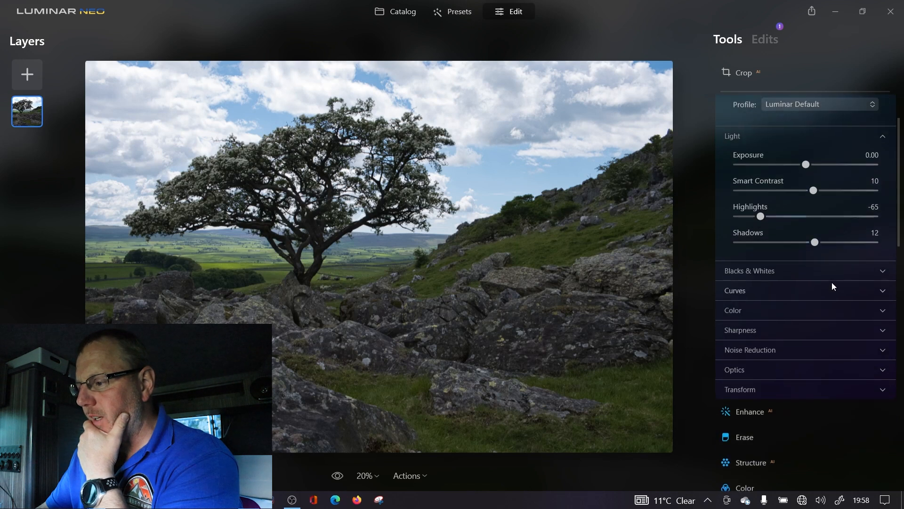
left_click(830, 289)
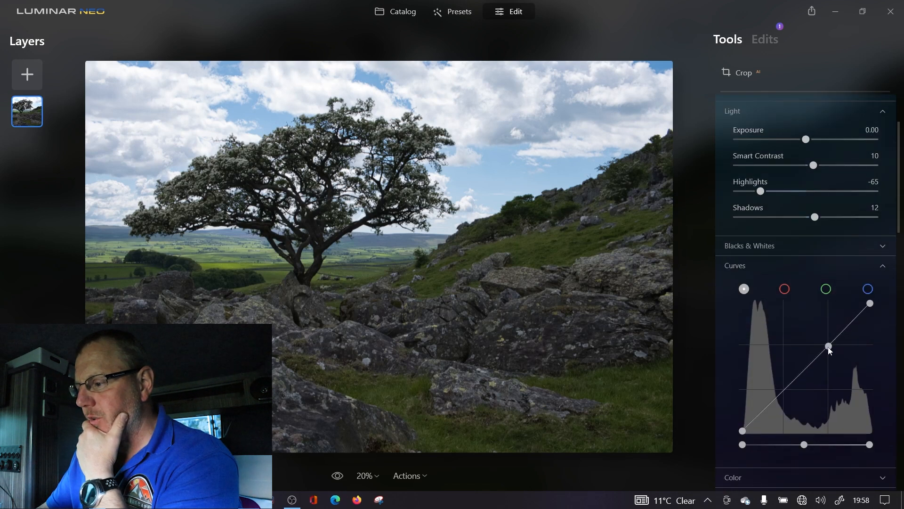
left_click_drag(785, 390, 785, 394)
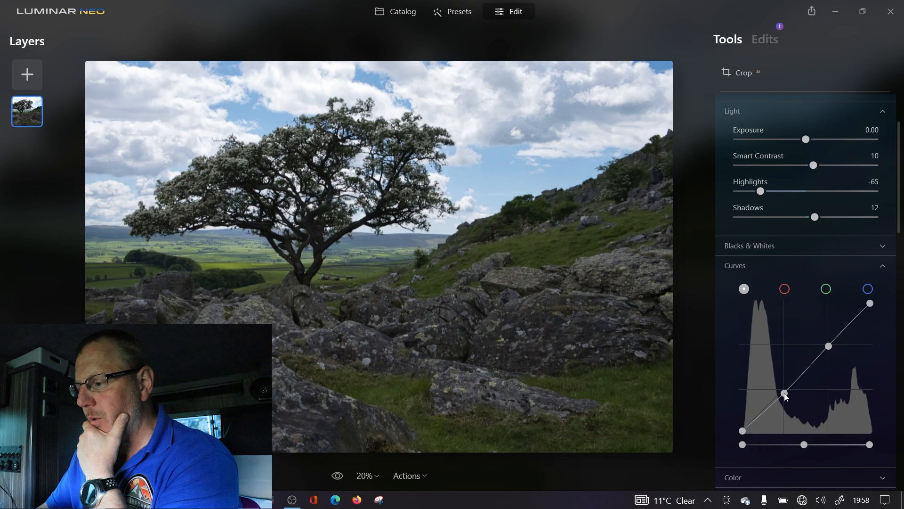
left_click_drag(829, 346, 828, 341)
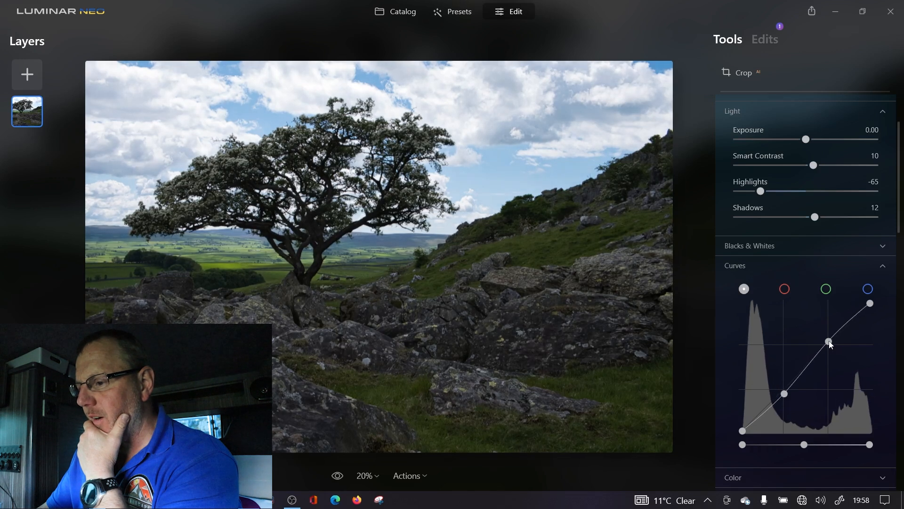
left_click(883, 266)
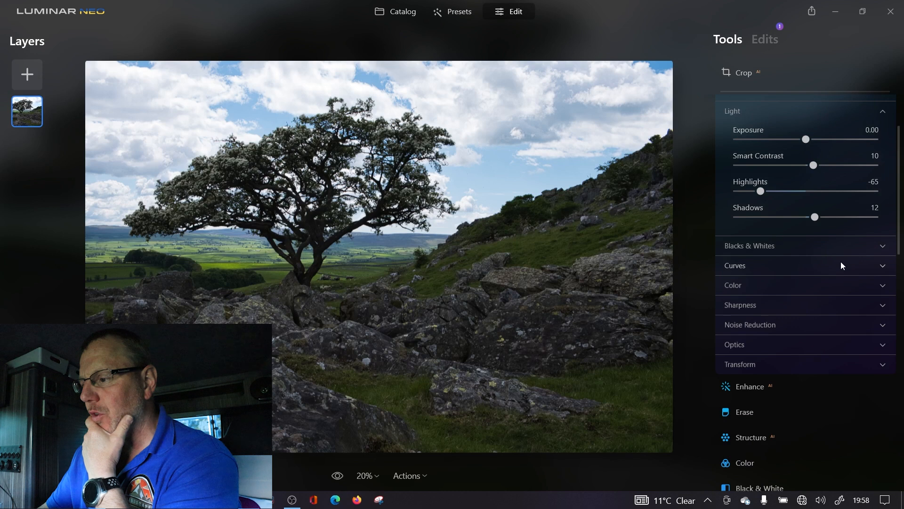
In Develop's Color section, set the Temperature to 5206 and check the White Balance presets without choosing one
left_click(882, 286)
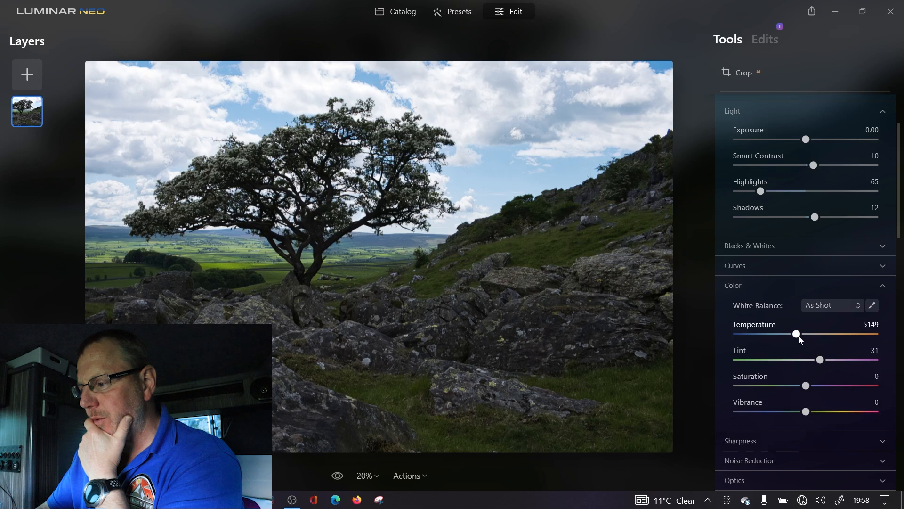
left_click_drag(799, 337, 800, 336)
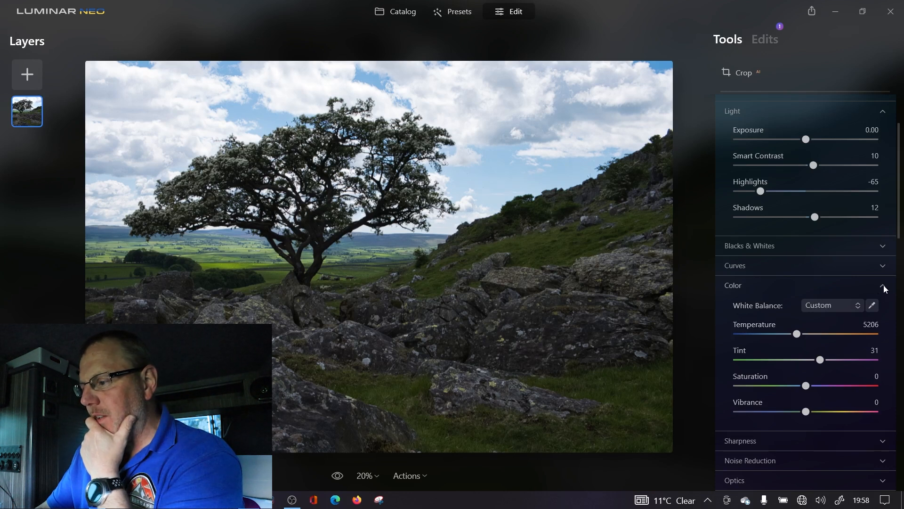
left_click(841, 307)
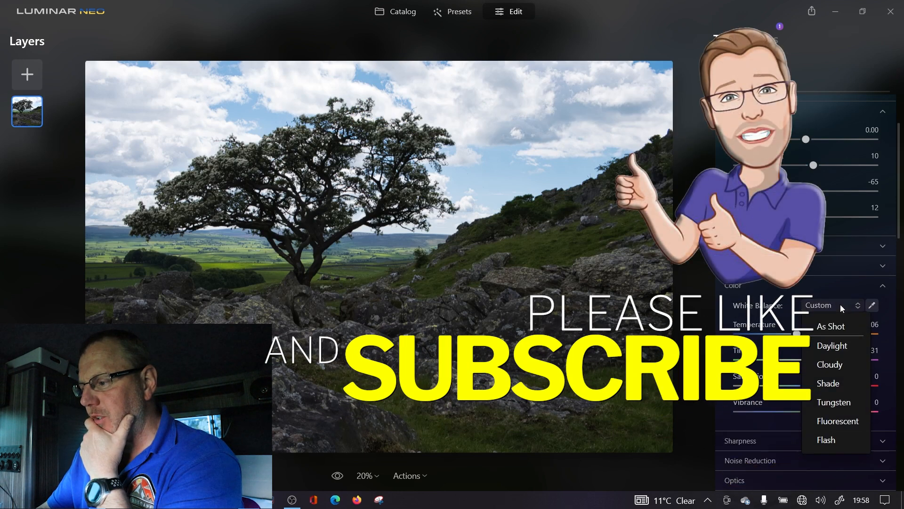
left_click(841, 304)
left_click(878, 286)
In Develop's Sharpness section, set Sharpen to 53, Masking to 65 and Radius to 20
left_click(867, 305)
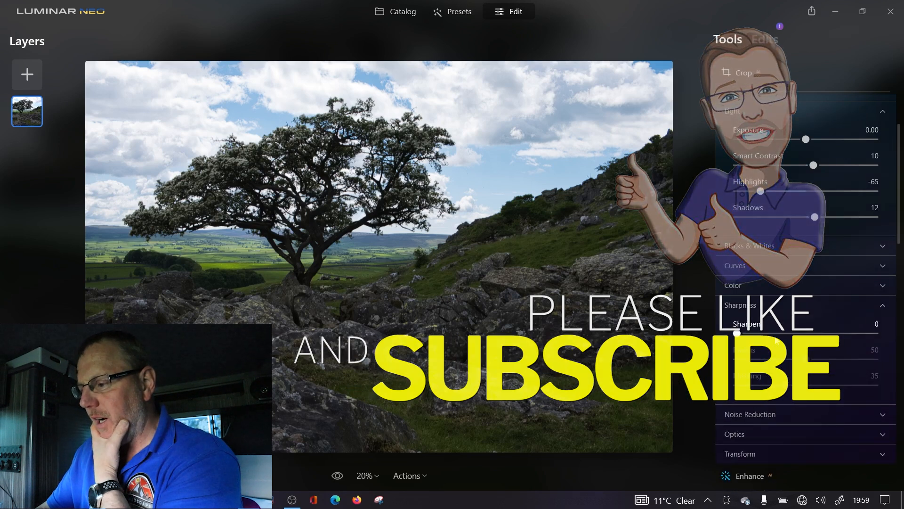
left_click_drag(738, 333, 813, 333)
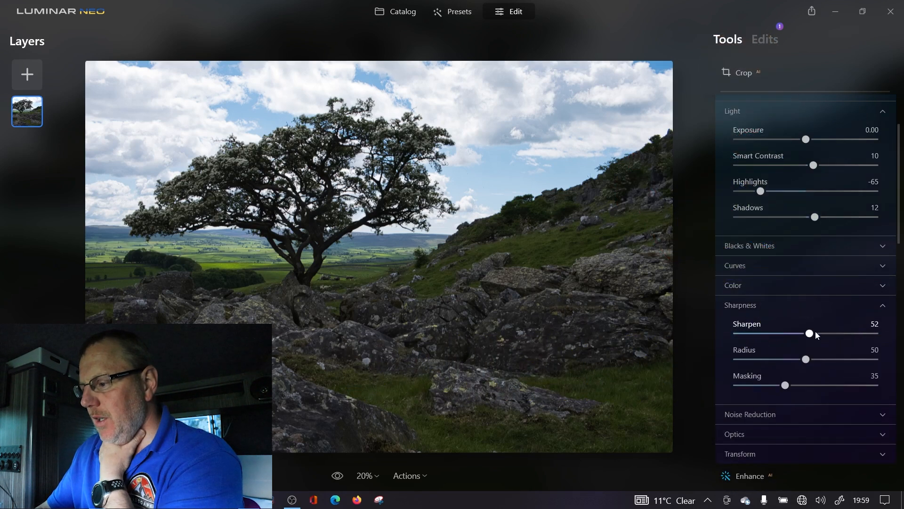
left_click_drag(795, 389, 829, 388)
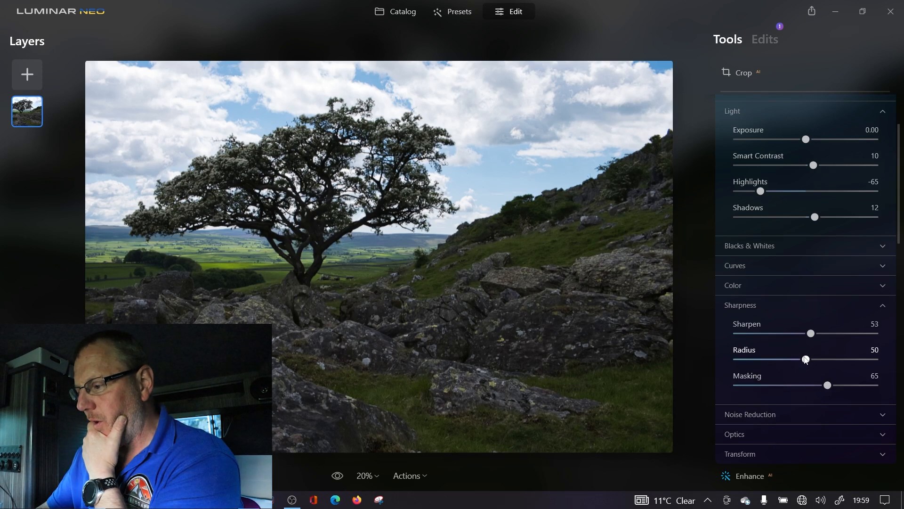
left_click_drag(808, 360, 764, 360)
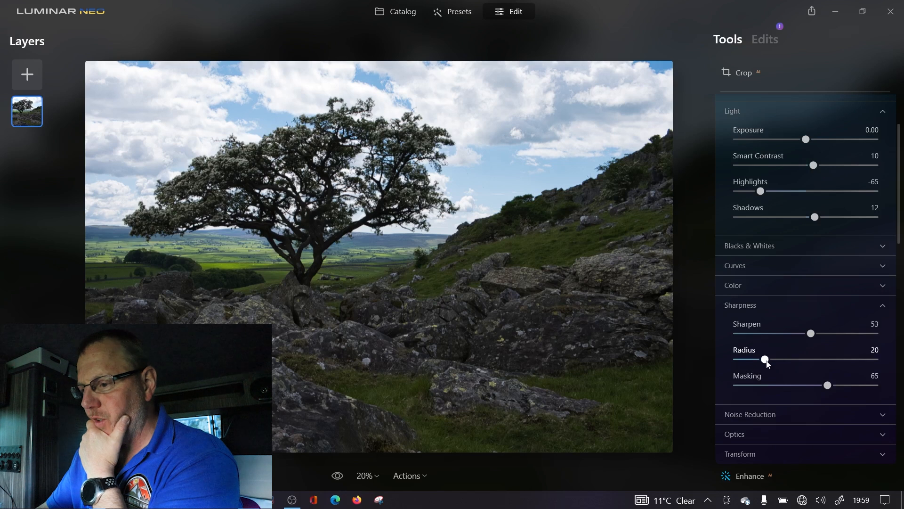
left_click(875, 307)
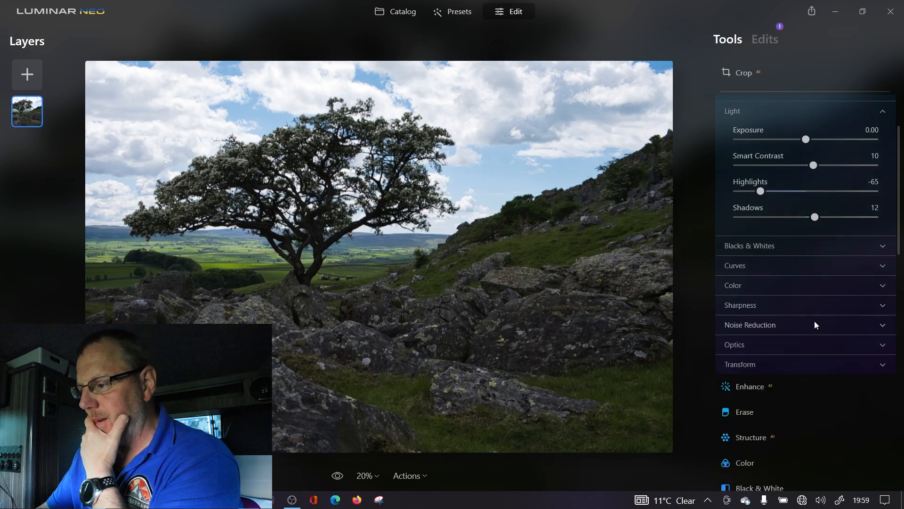
Look through Develop's Noise Reduction and Optics sections and try the Transform Vertical correction at 43 and -67
left_click(845, 329)
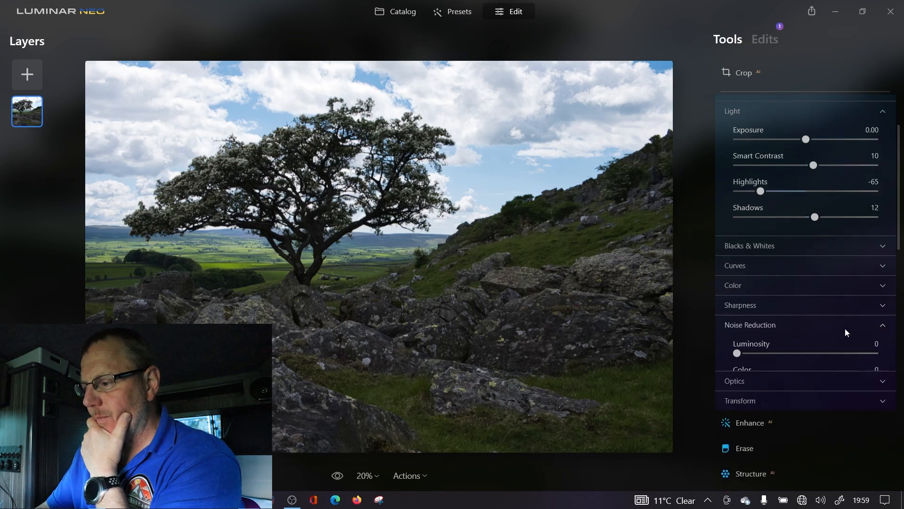
left_click(845, 329)
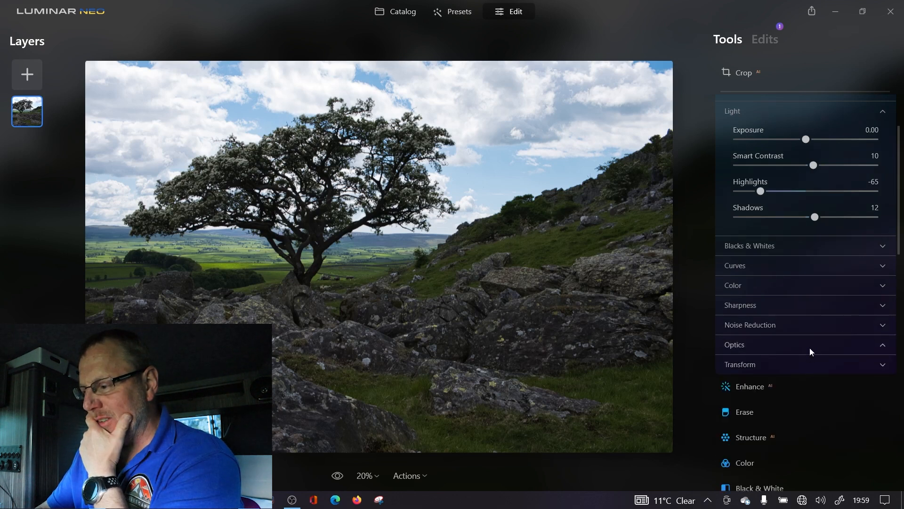
left_click(808, 367)
left_click_drag(805, 357, 837, 356)
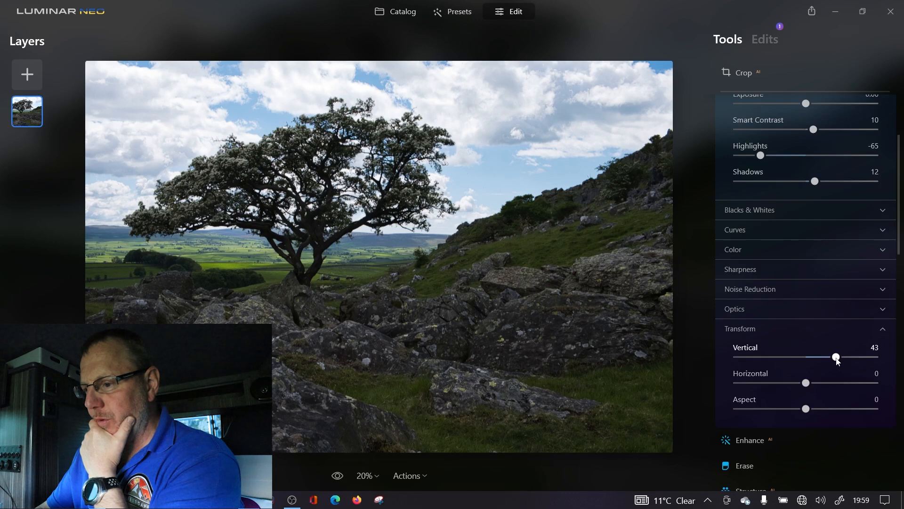
left_click_drag(837, 357, 760, 357)
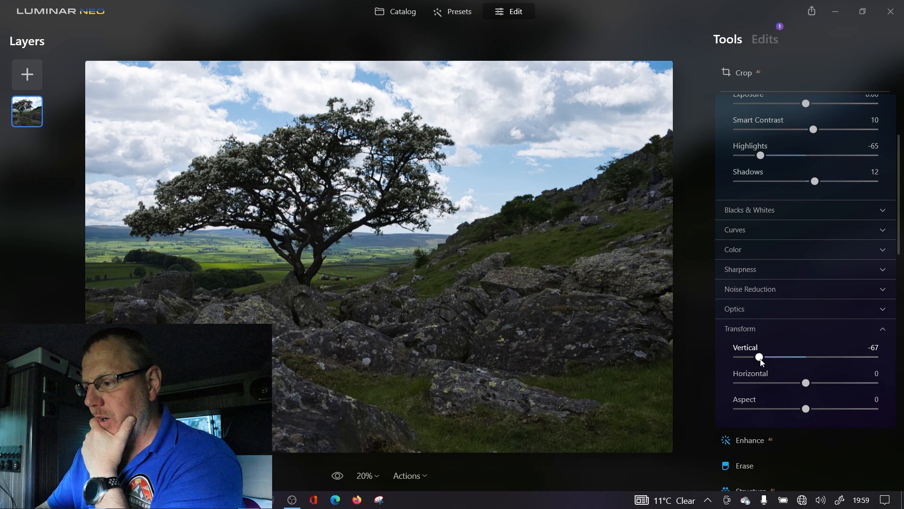
left_click(805, 331)
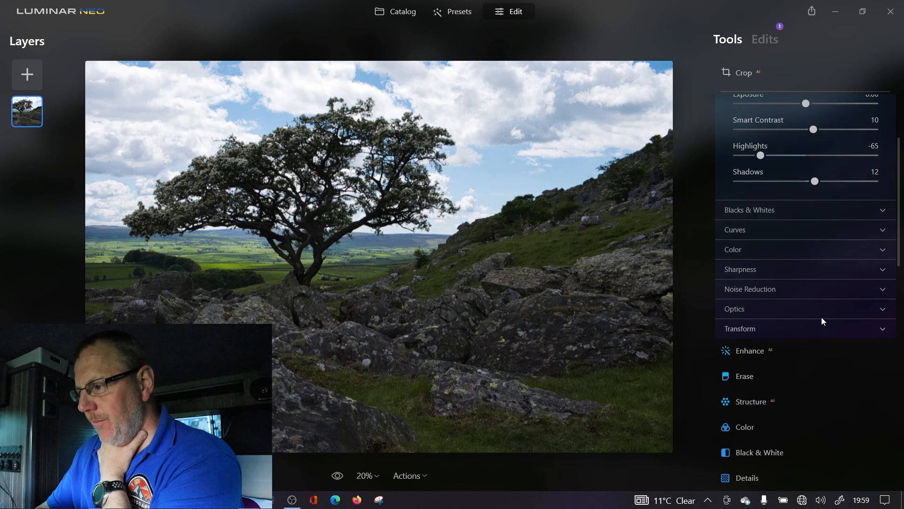
Close the Develop tool and, in the Enhance tool, set Accent AI to 5 and Sky Enhancer AI to 60
scroll(821, 317, "up", 3)
left_click(812, 137)
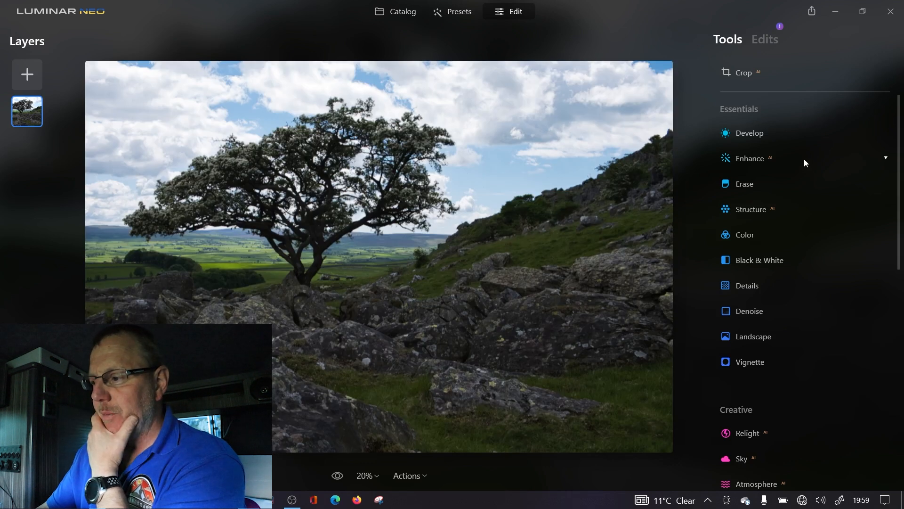
left_click(804, 161)
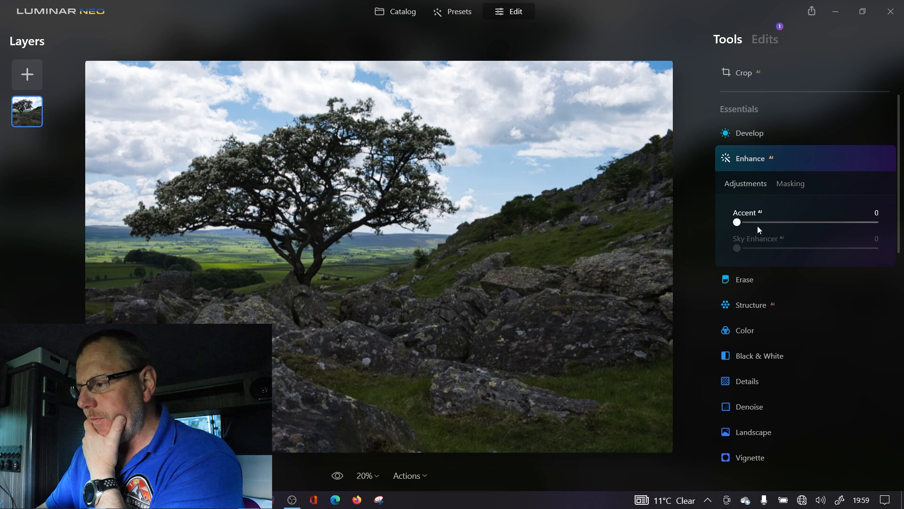
left_click_drag(770, 223, 821, 224)
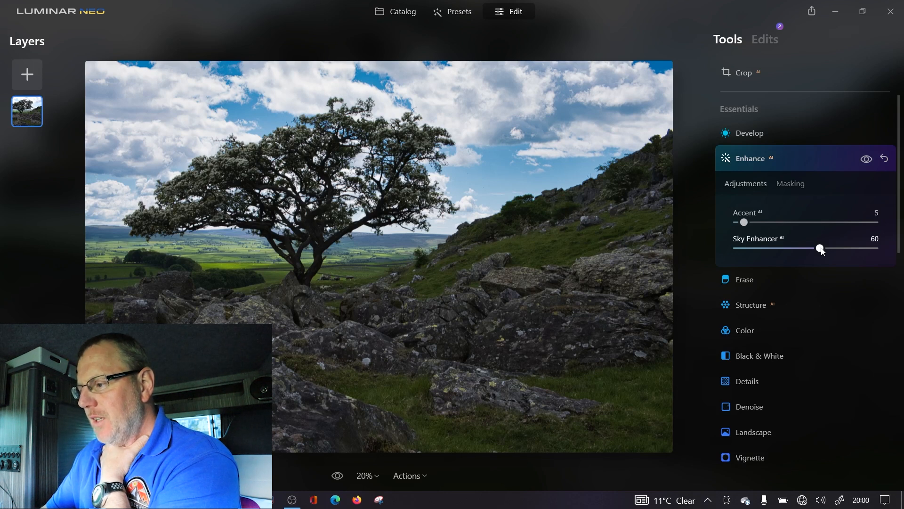
Limit the Enhance adjustment with AI Mask, trying Sky and applying Flora, and set Accent AI to 38 and Sky Enhancer AI to 68
left_click(791, 183)
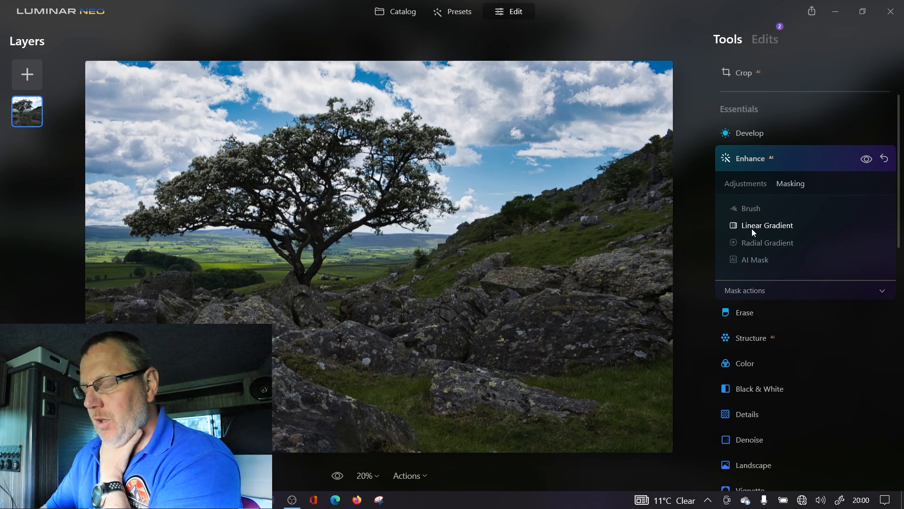
left_click(757, 259)
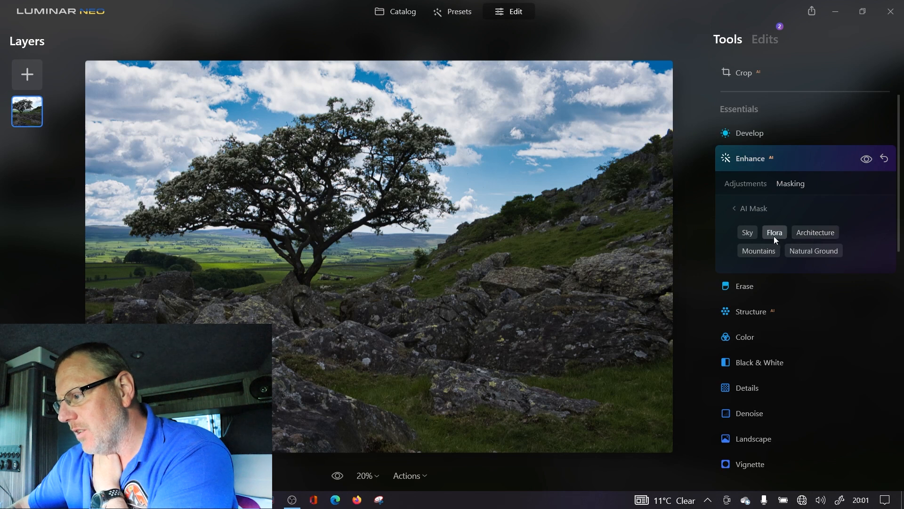
left_click(749, 235)
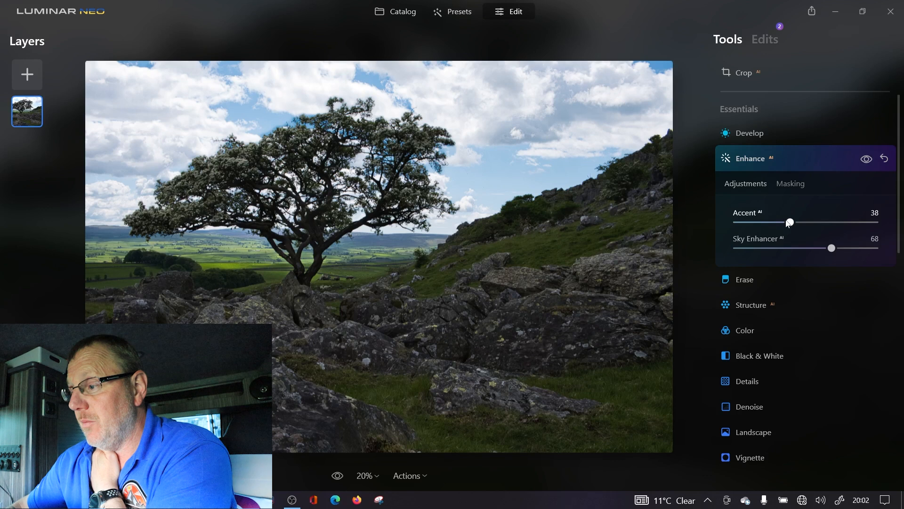
left_click(787, 186)
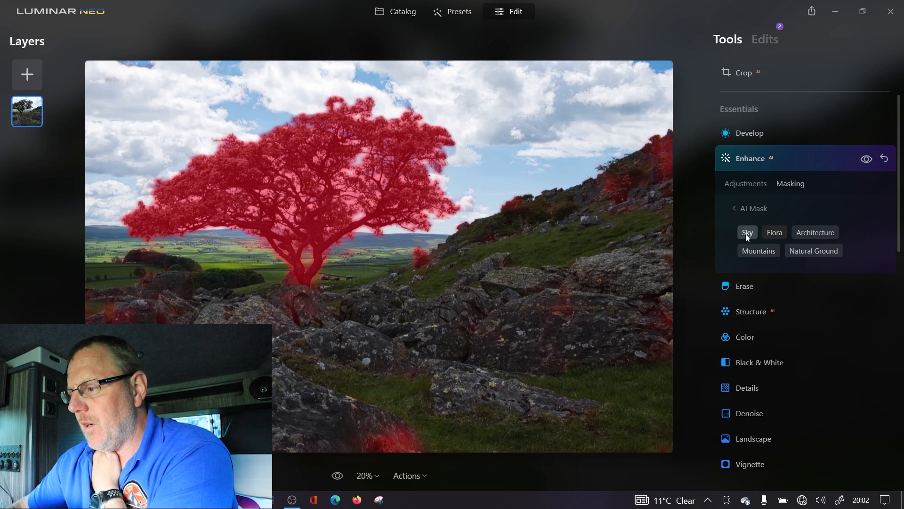
left_click(747, 210)
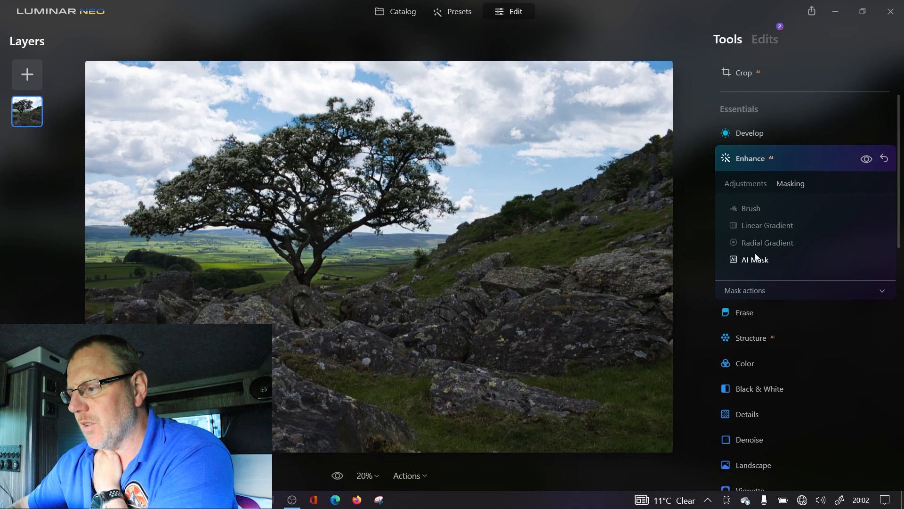
Test Accent AI at 96 on the masked tree, reduce it to 32 and close the Enhance tool
left_click(750, 184)
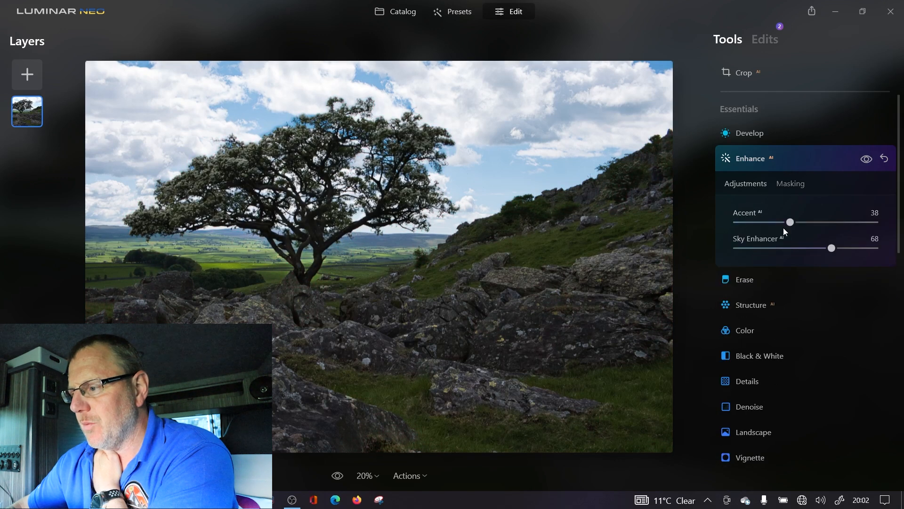
left_click_drag(789, 222, 871, 224)
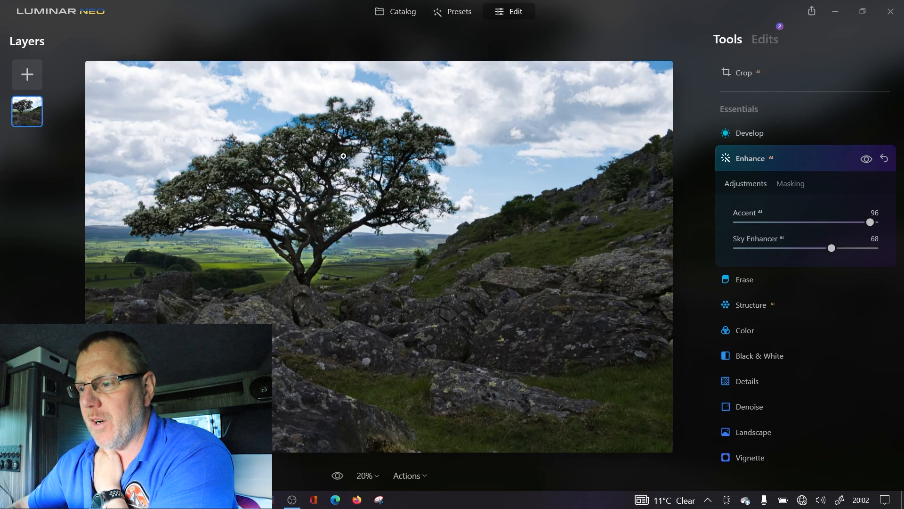
left_click_drag(869, 222, 781, 223)
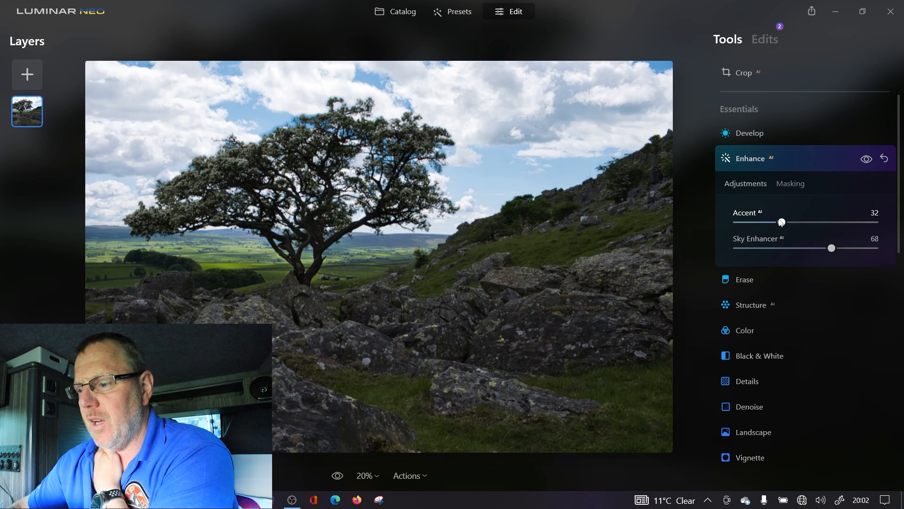
left_click(790, 184)
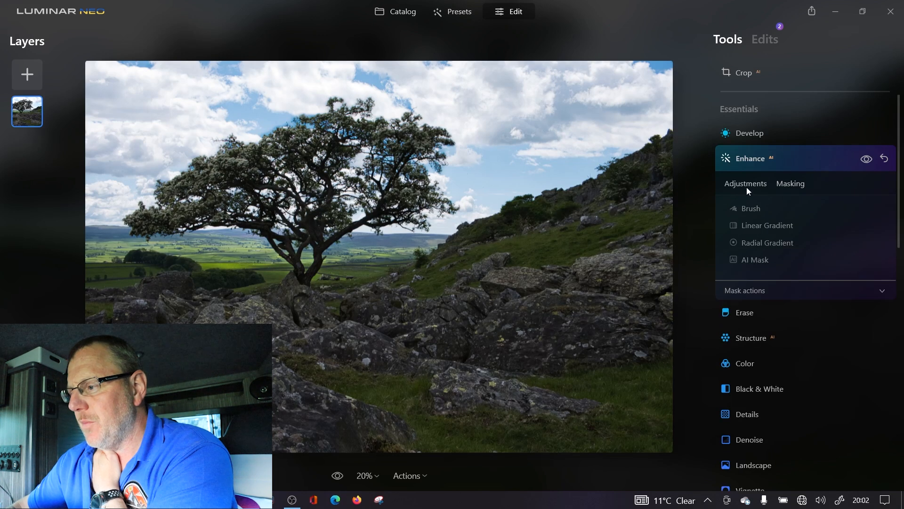
left_click(809, 160)
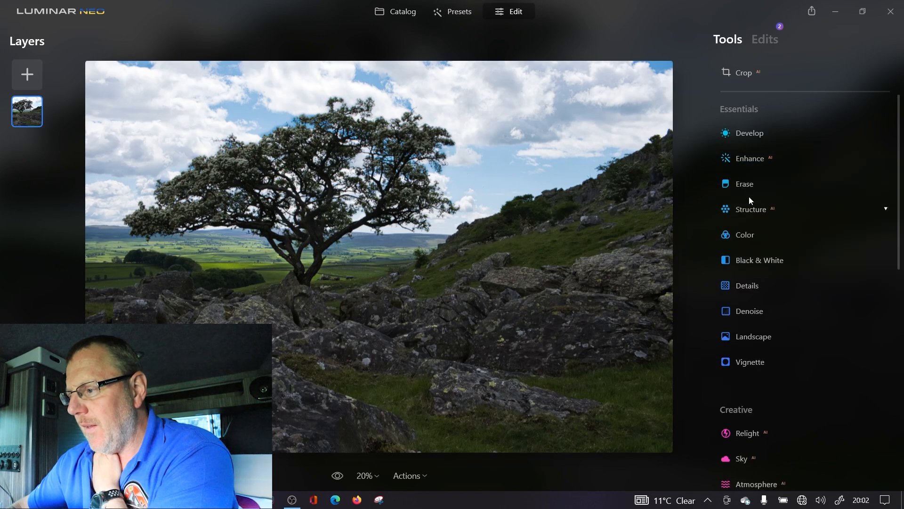
With the Erase tool at size 31, mark the pale spot on the foreground rock and erase it
left_click(787, 188)
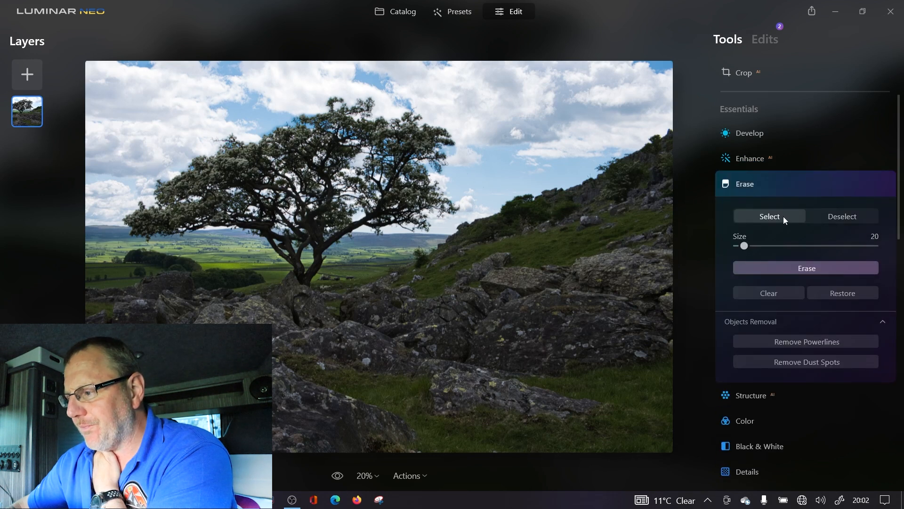
mouse_move(744, 246)
left_mouse_down()
mouse_move(810, 244)
mouse_move(752, 245)
left_mouse_up()
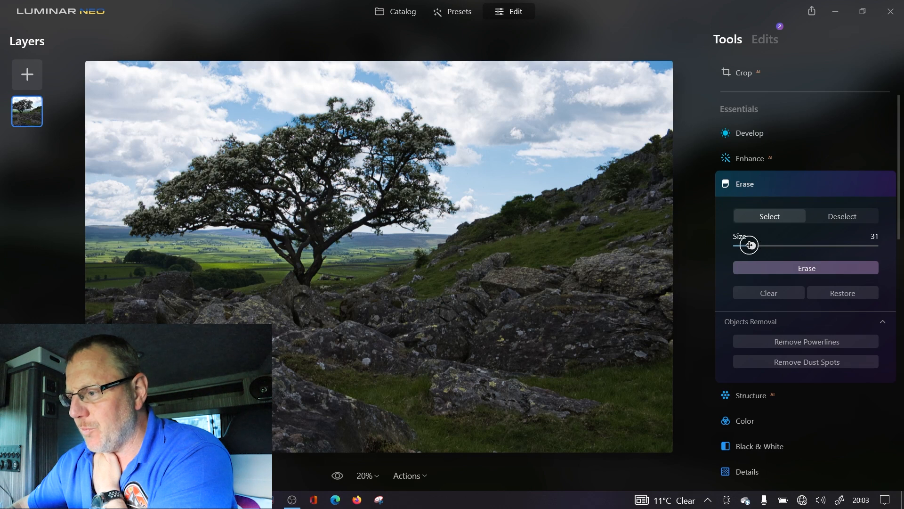
left_click(368, 363)
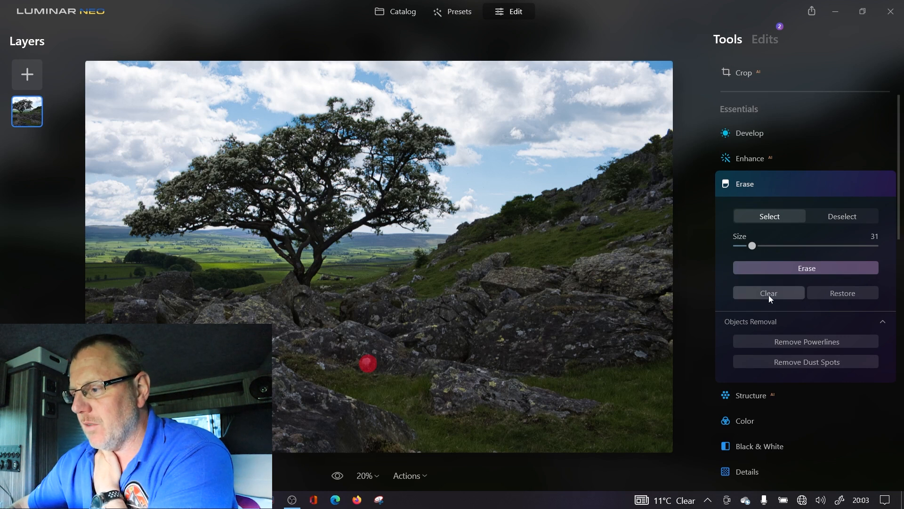
left_click(807, 268)
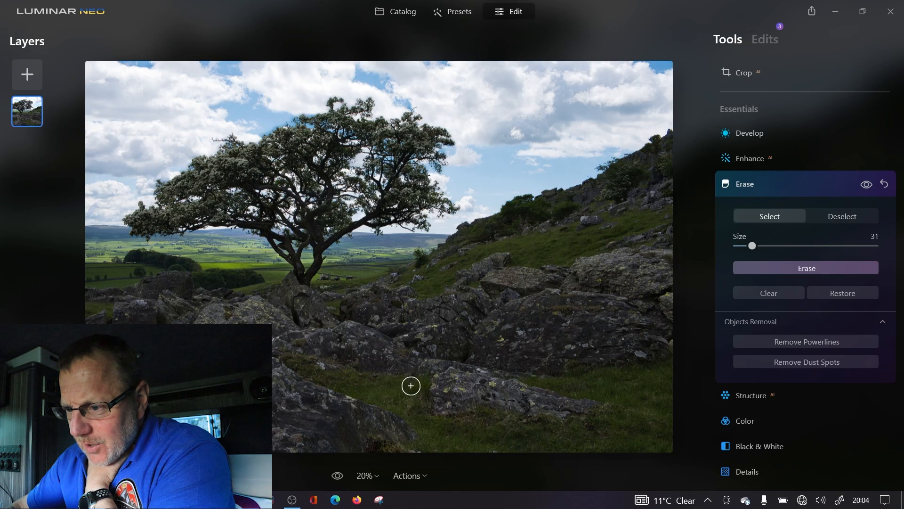
Inspect the erased rock area up close, run Remove Dust Spots on the photo and close the Erase tool
scroll(390, 376, "up", 3)
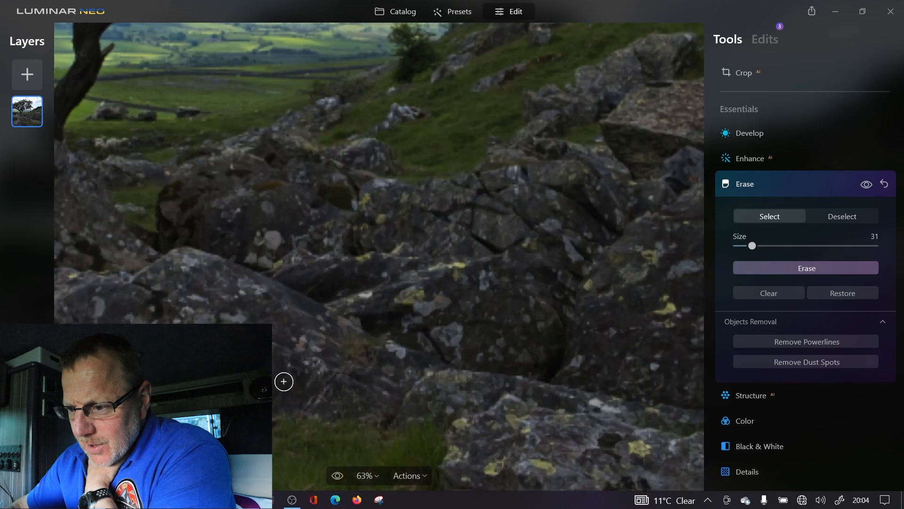
scroll(276, 424, "down", 1)
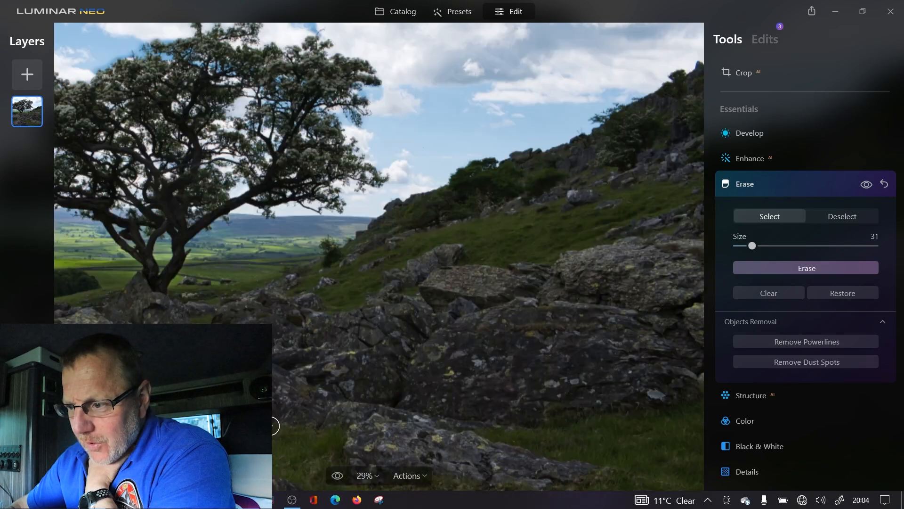
scroll(277, 424, "down", 1)
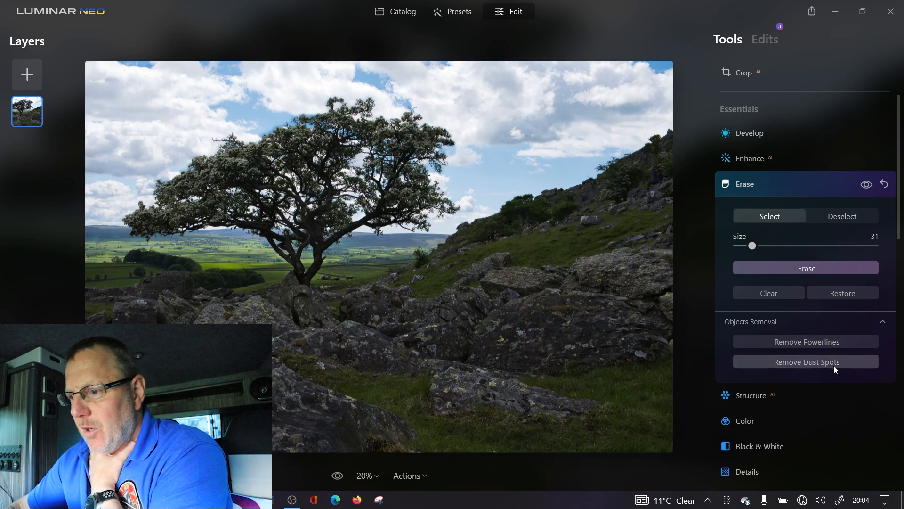
left_click(802, 366)
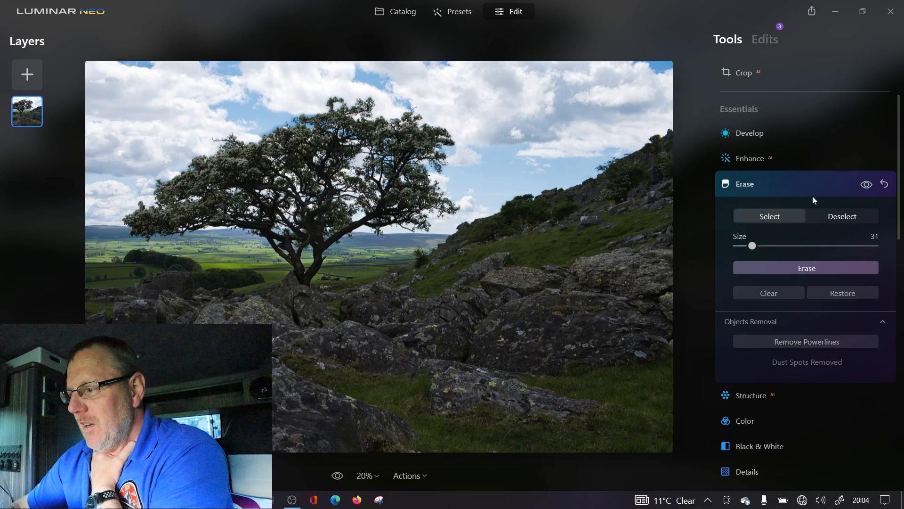
left_click(807, 182)
In the Structure tool, test Amount at 79, reduce it to 17, view the masking options and close the tool
left_click(796, 212)
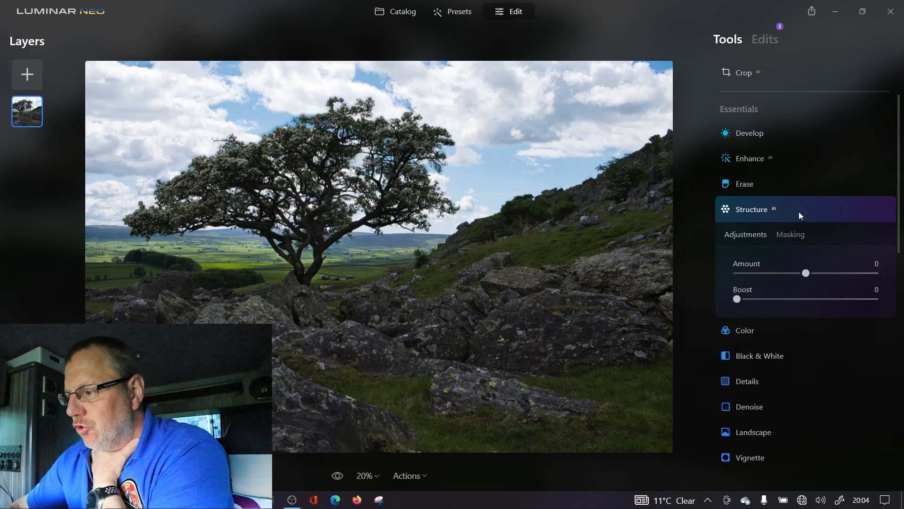
left_click_drag(827, 273, 861, 273)
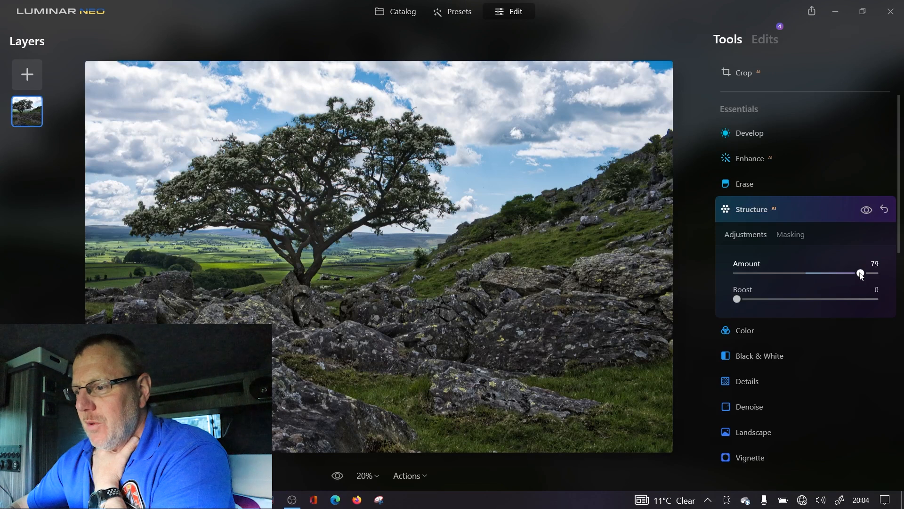
left_click_drag(861, 275, 811, 277)
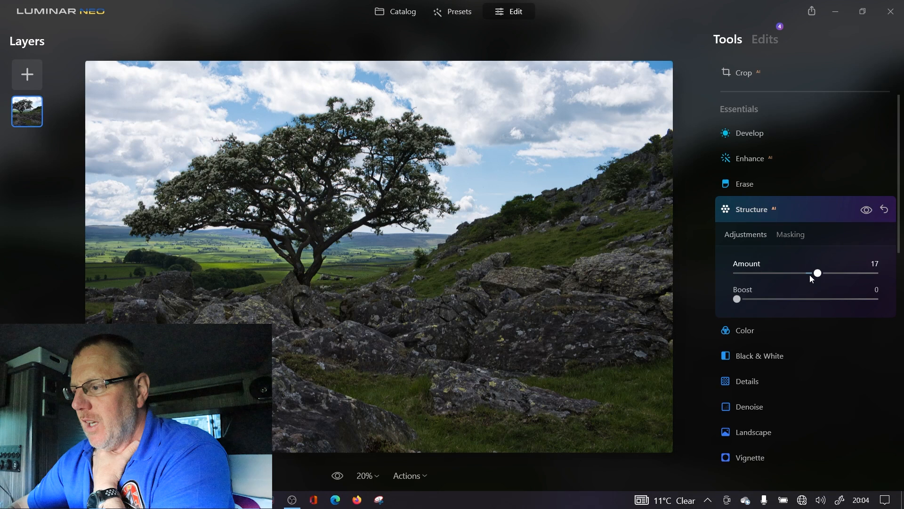
left_click(791, 235)
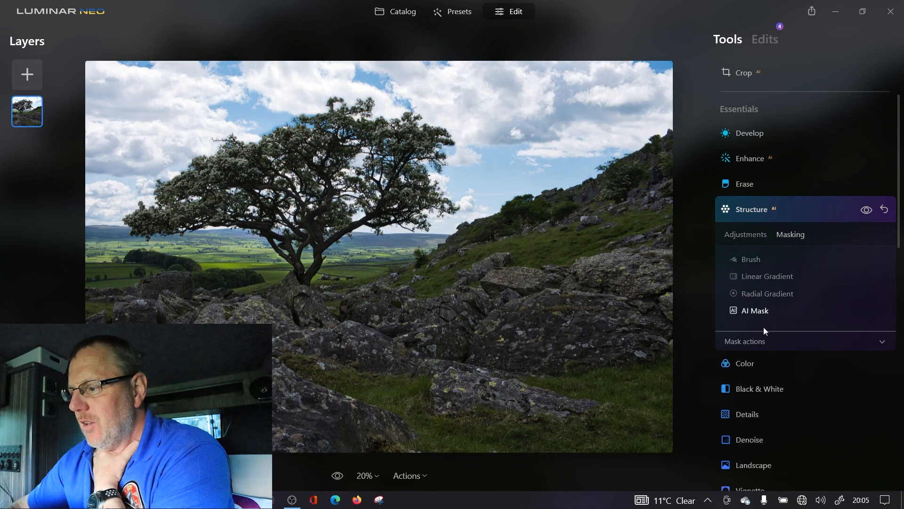
left_click(764, 214)
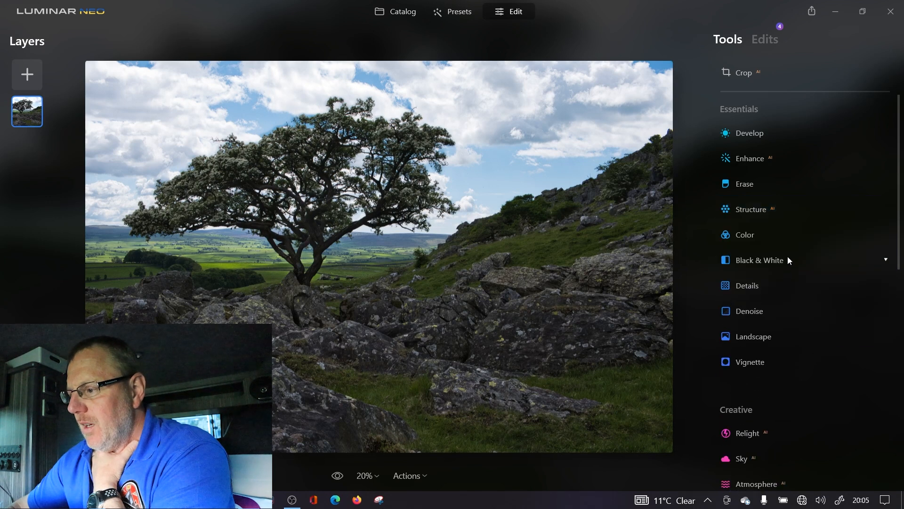
In the Details tool, set Small Details to 42
left_click(793, 290)
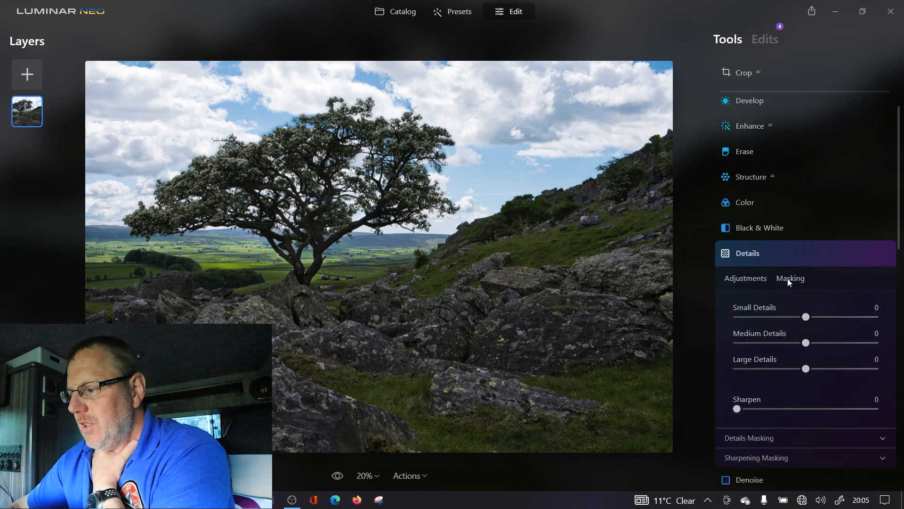
left_click_drag(802, 319, 829, 324)
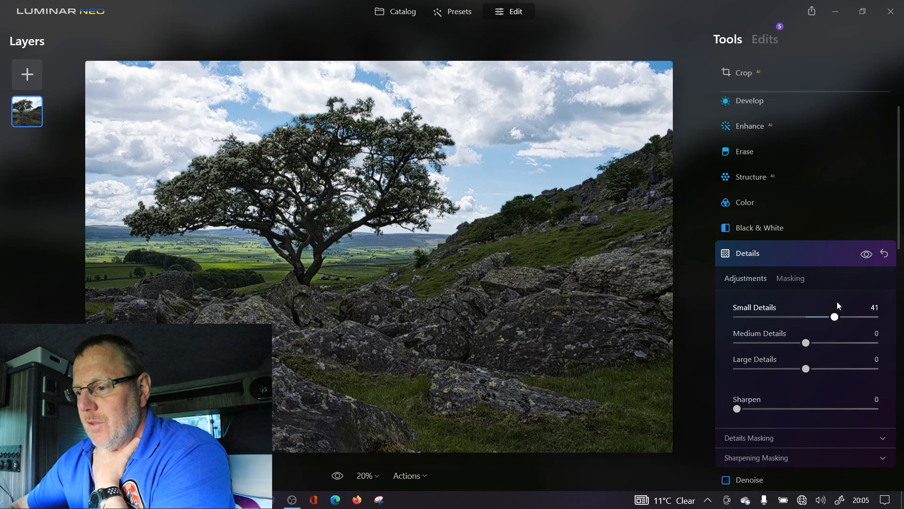
left_click(838, 317)
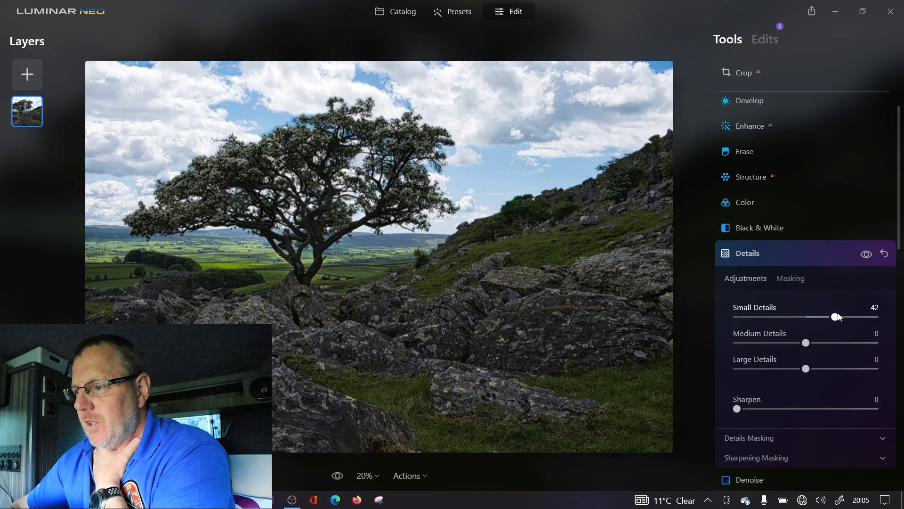
Mask the Details adjustment with a linear gradient covering the foreground and fading out across the tree's lower branches, and return to the adjustments
left_click(791, 279)
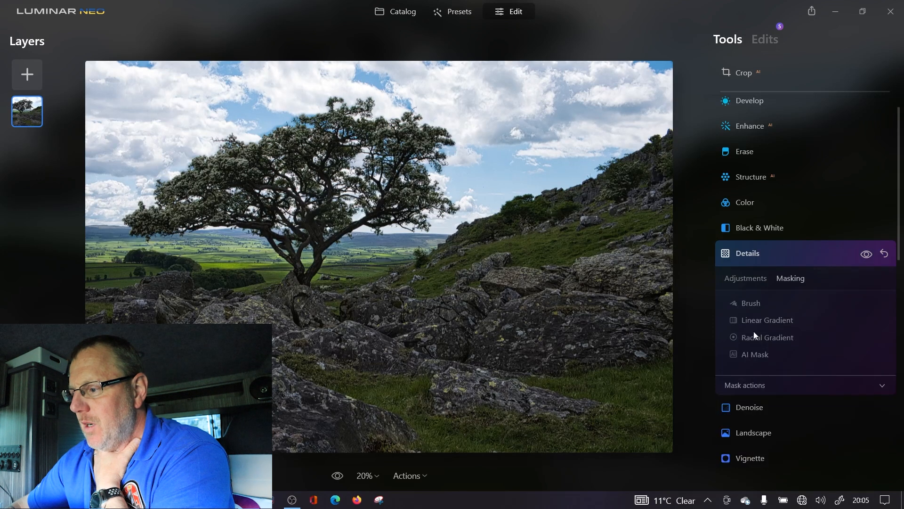
left_click(753, 320)
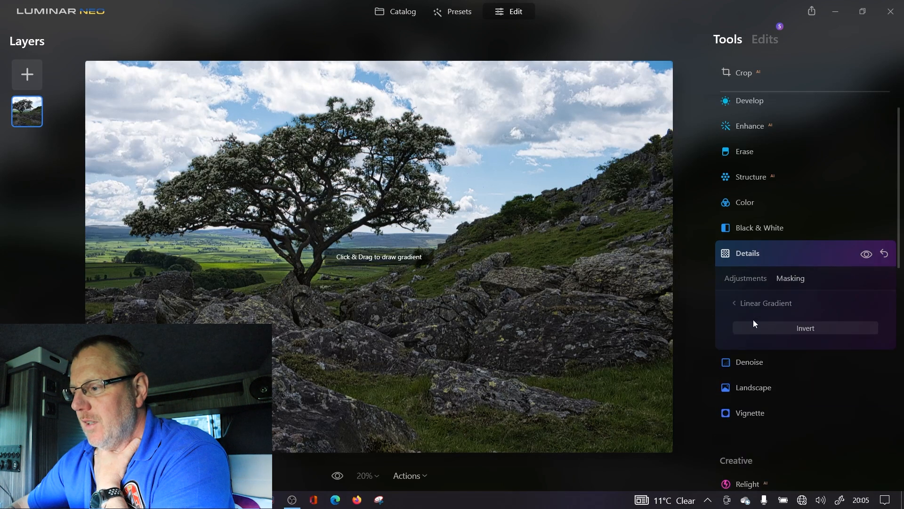
left_click_drag(368, 284, 365, 192)
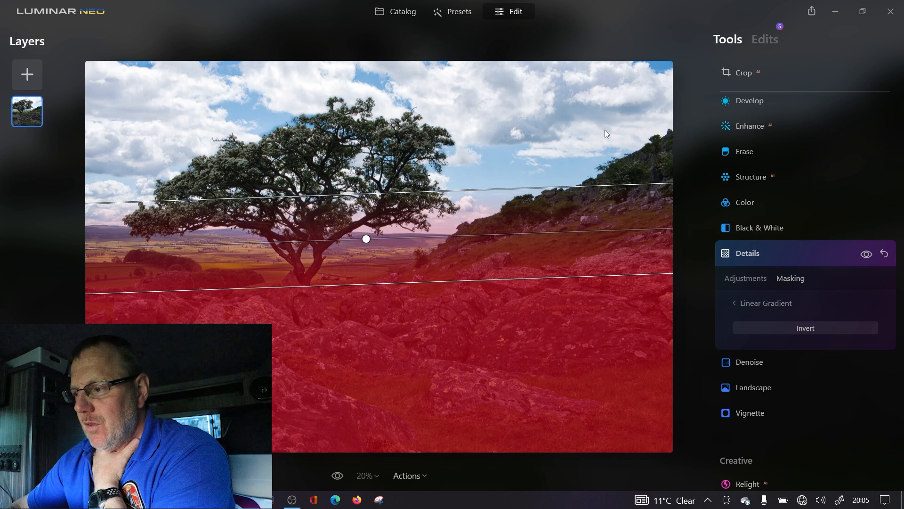
left_click(751, 280)
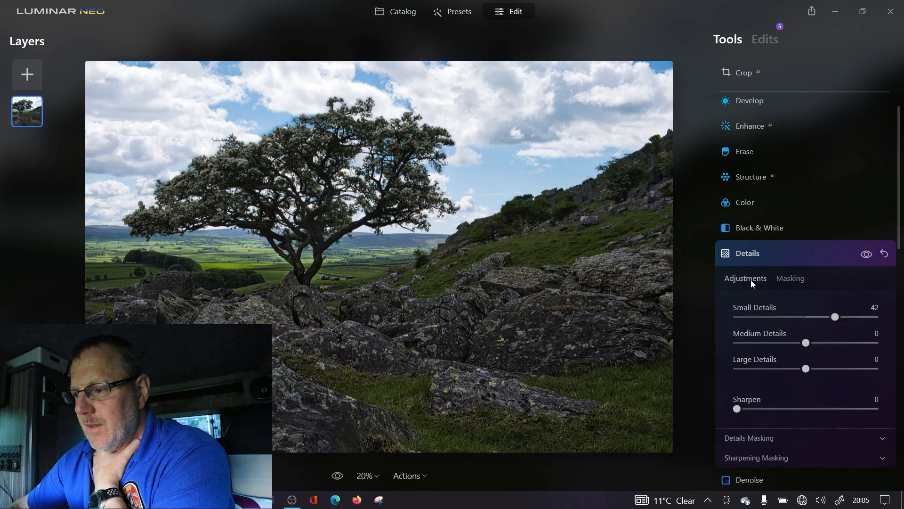
Draw another linear gradient over the foreground, move its lower edge down and back up, and try inverting the mask before restoring it
left_click(793, 279)
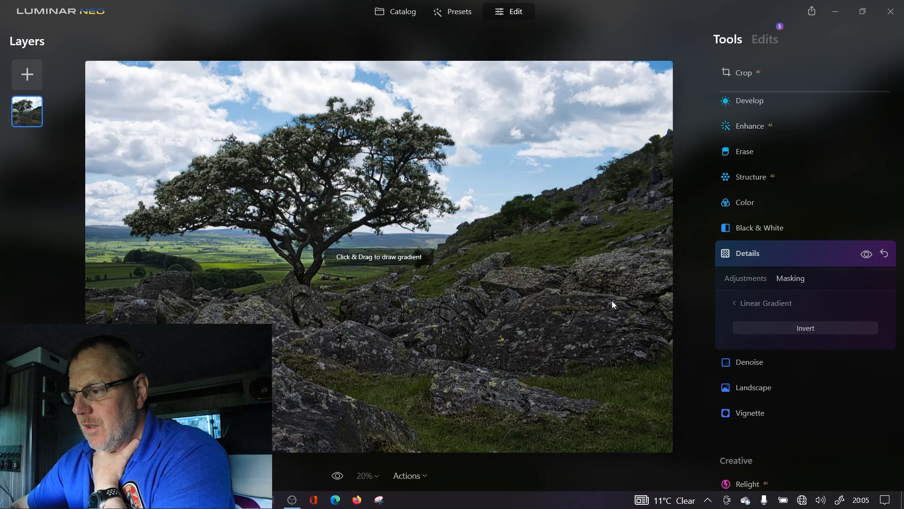
left_click_drag(382, 313, 378, 211)
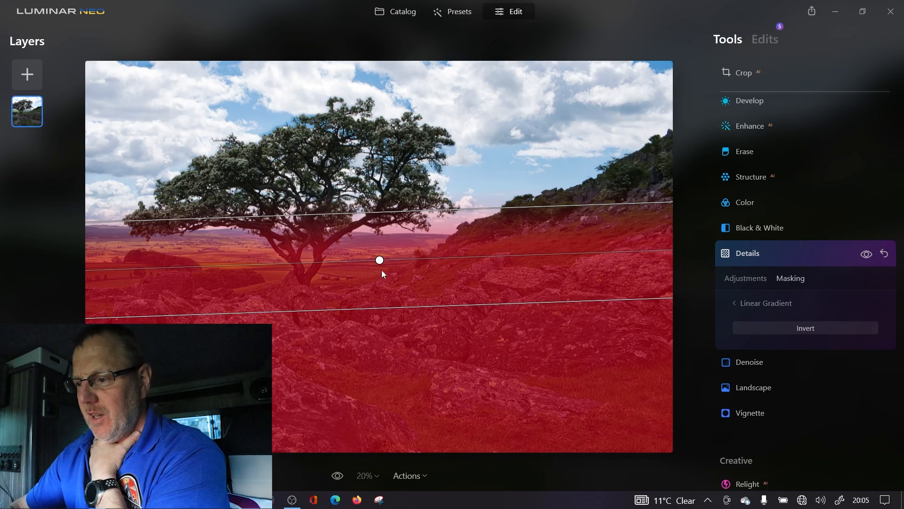
left_click_drag(386, 307, 381, 354)
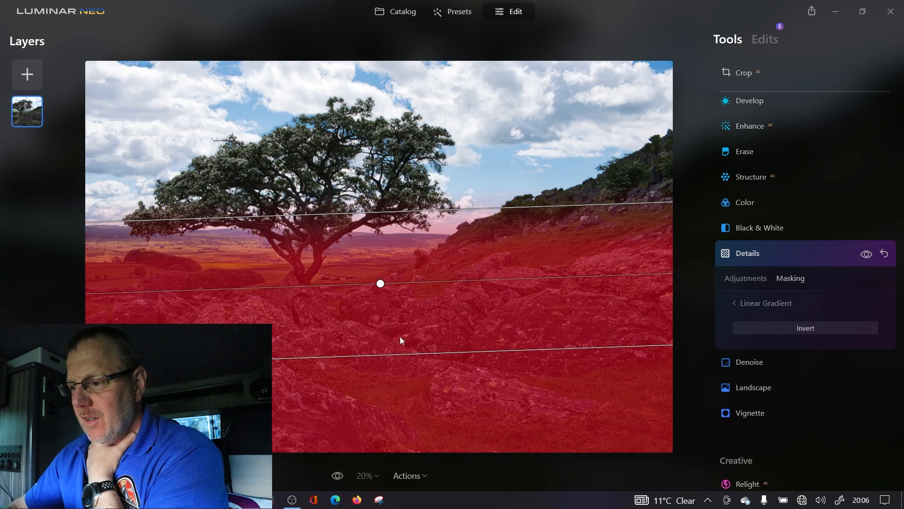
left_click_drag(397, 355, 400, 303)
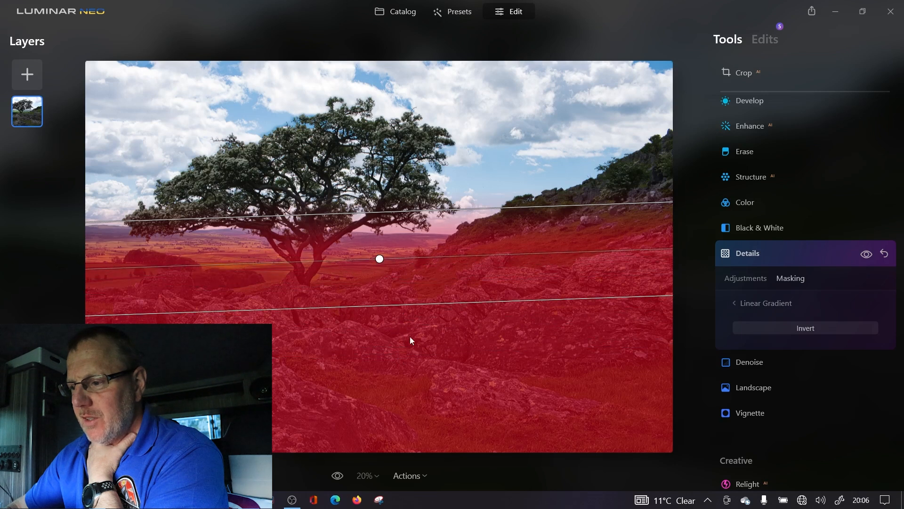
left_click(808, 328)
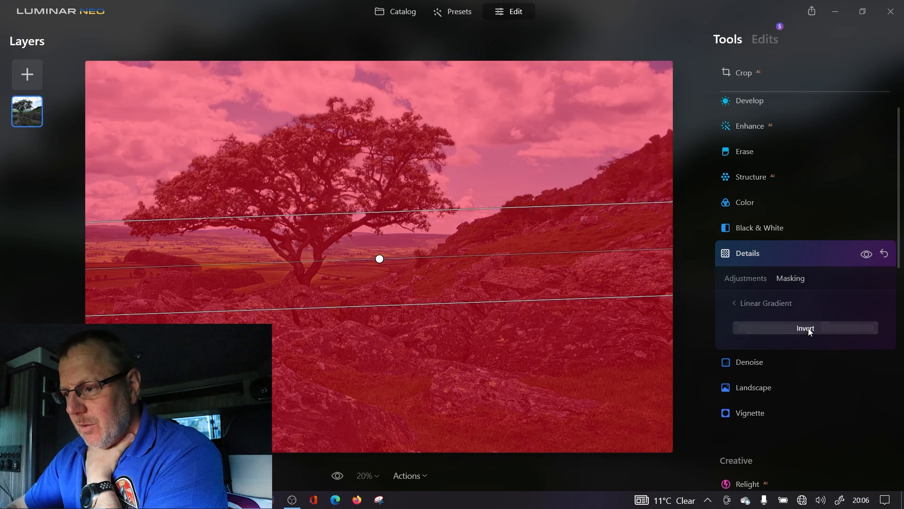
left_click(810, 329)
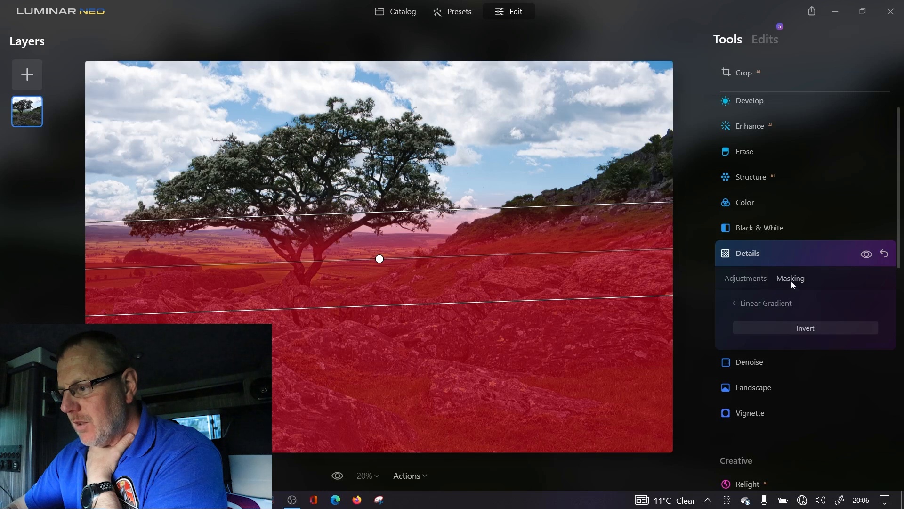
Lower Small Details to 18 in the Details adjustments
left_click(757, 281)
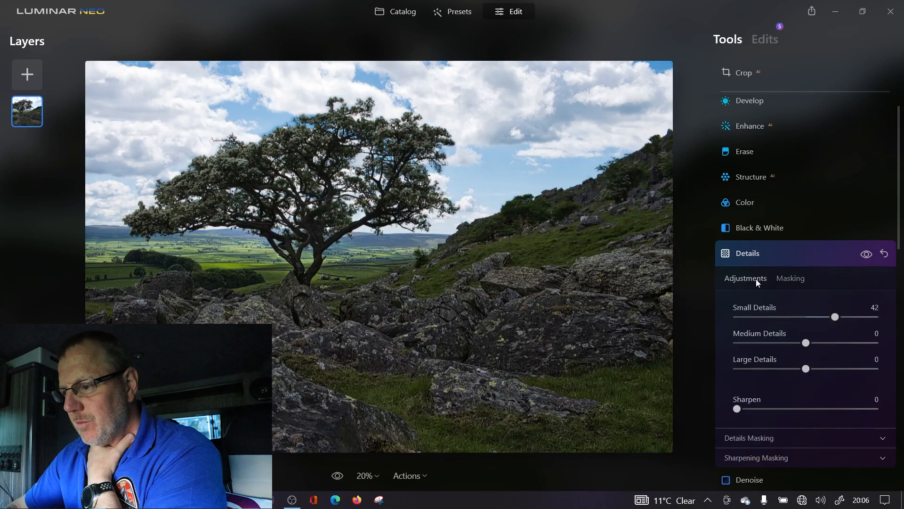
mouse_move(835, 317)
left_mouse_down()
mouse_move(869, 320)
mouse_move(737, 319)
mouse_move(820, 322)
left_mouse_up()
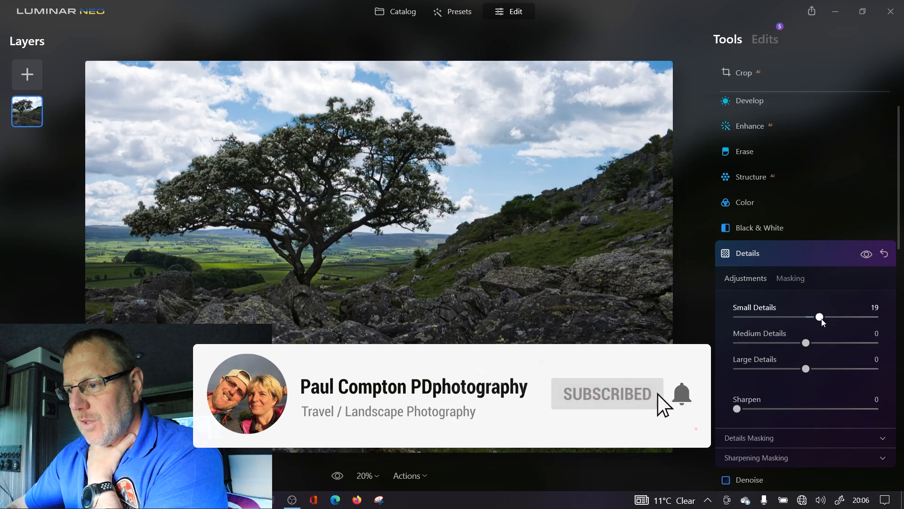
left_click_drag(818, 316, 813, 319)
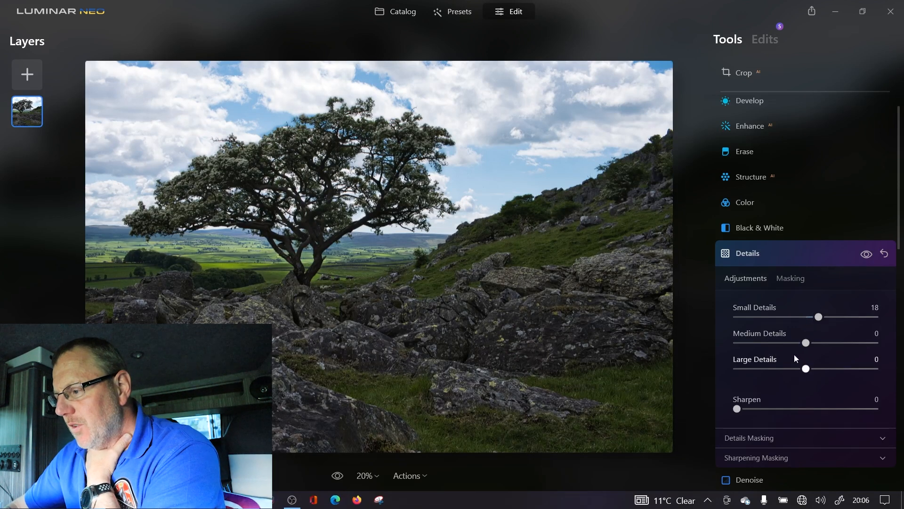
Switch the Details mask to the Brush at size 100 and paint over the foreground rocks, trying an erase stroke on the hillside rocks in between
left_click(790, 279)
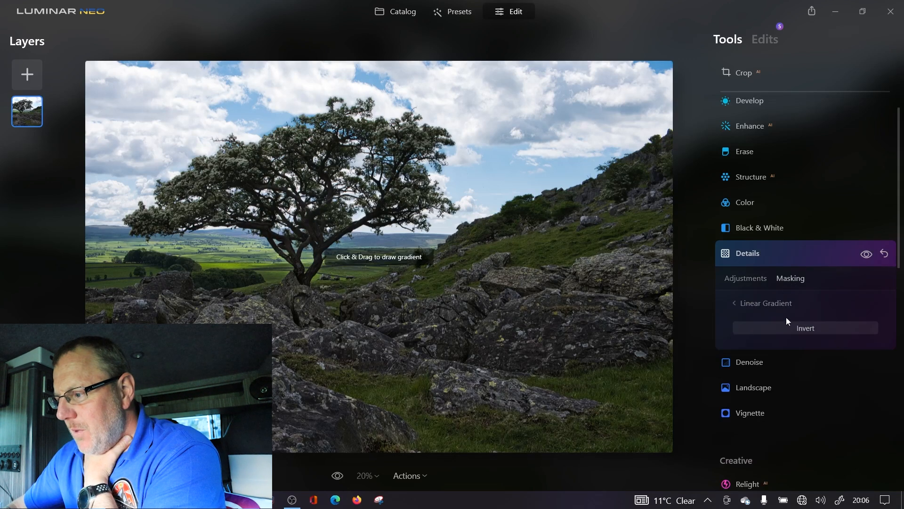
left_click(736, 303)
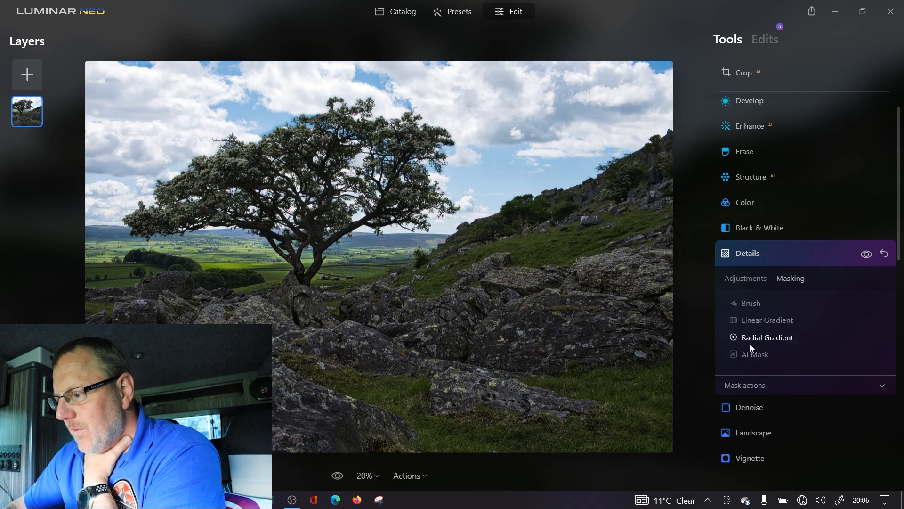
left_click(751, 306)
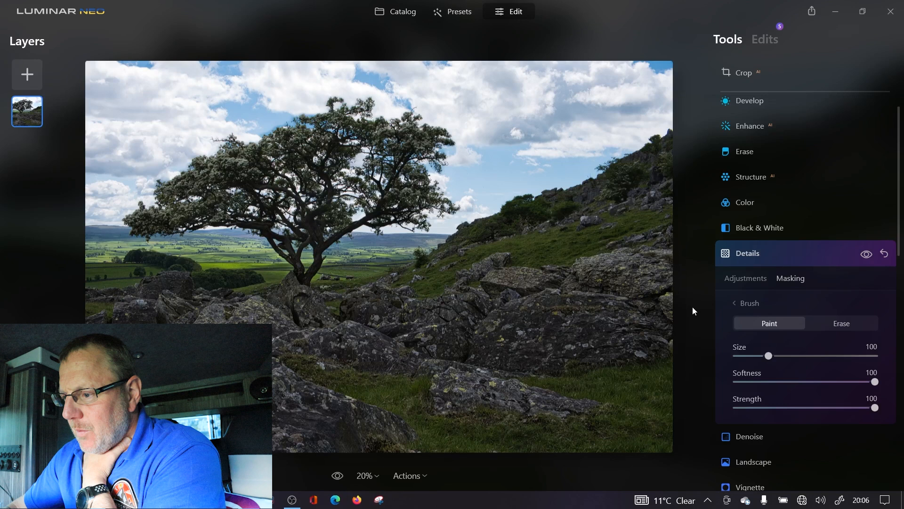
mouse_move(486, 334)
left_mouse_down()
mouse_move(508, 334)
mouse_move(534, 318)
mouse_move(527, 323)
mouse_move(536, 349)
mouse_move(472, 326)
mouse_move(583, 320)
mouse_move(480, 334)
mouse_move(519, 303)
mouse_move(479, 300)
mouse_move(416, 320)
mouse_move(407, 359)
left_mouse_up()
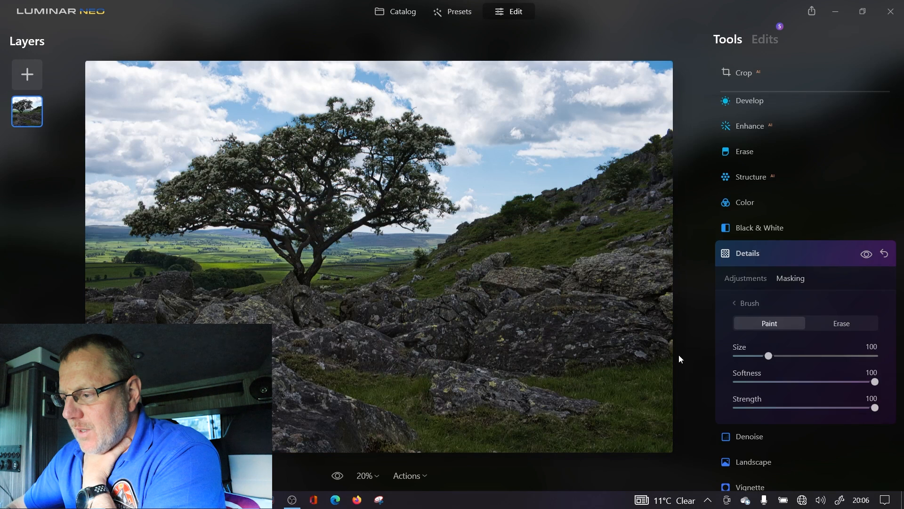
left_click(838, 326)
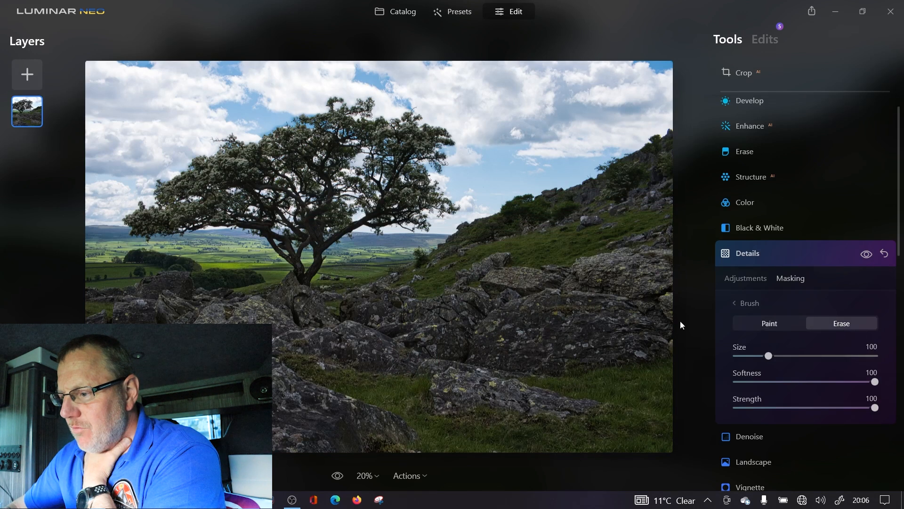
mouse_move(657, 327)
left_mouse_down()
mouse_move(397, 326)
mouse_move(615, 275)
mouse_move(556, 316)
mouse_move(394, 323)
mouse_move(571, 355)
mouse_move(651, 277)
mouse_move(636, 297)
left_mouse_up()
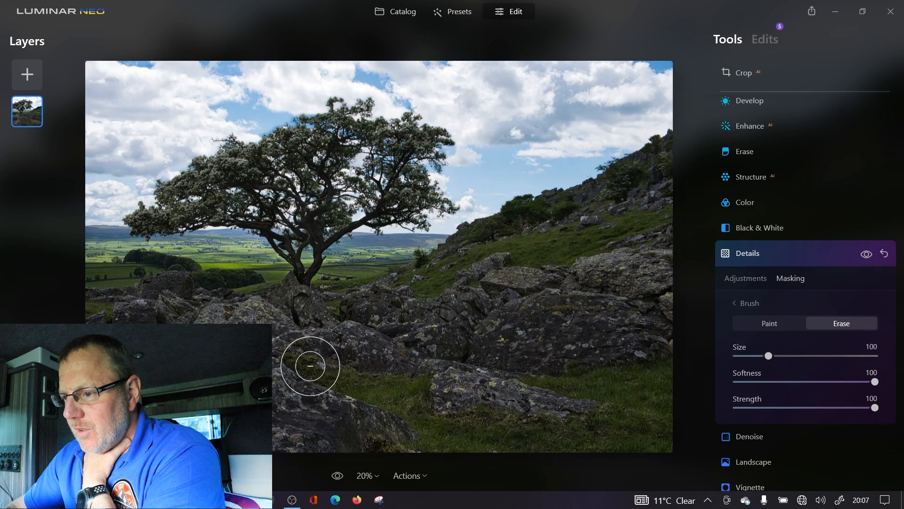
left_click(775, 324)
mouse_move(506, 322)
left_mouse_down()
mouse_move(570, 314)
mouse_move(410, 303)
mouse_move(535, 289)
mouse_move(616, 252)
mouse_move(652, 268)
mouse_move(555, 343)
mouse_move(436, 372)
mouse_move(656, 356)
mouse_move(400, 339)
mouse_move(456, 347)
mouse_move(375, 313)
left_mouse_up()
Erase the Details mask around the tree trunk, across the distant valley and along the hillside's upper edge, and close the Details tool
left_click(841, 323)
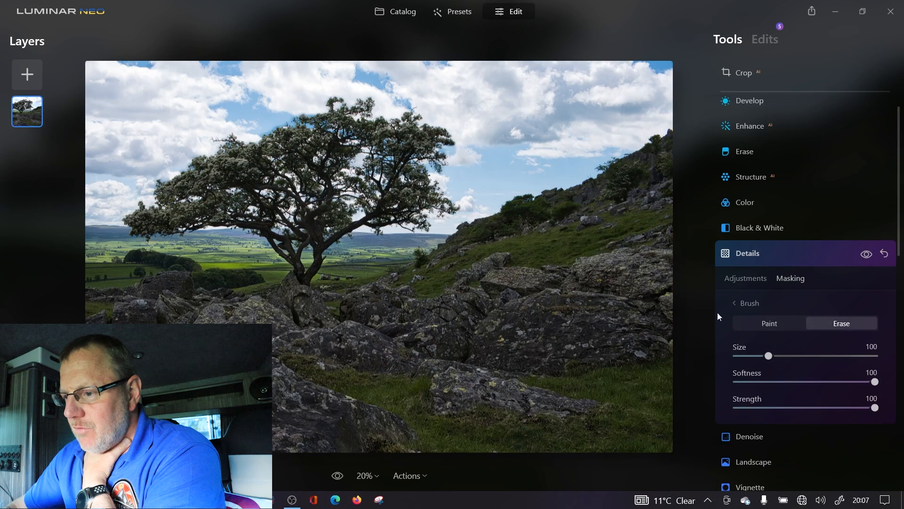
mouse_move(313, 246)
left_mouse_down()
mouse_move(295, 241)
mouse_move(270, 202)
mouse_move(138, 199)
mouse_move(309, 197)
mouse_move(217, 213)
mouse_move(379, 162)
mouse_move(308, 133)
mouse_move(425, 161)
mouse_move(218, 182)
mouse_move(127, 204)
mouse_move(277, 229)
mouse_move(324, 247)
mouse_move(161, 231)
mouse_move(359, 248)
mouse_move(439, 216)
mouse_move(394, 218)
mouse_move(442, 219)
mouse_move(573, 172)
left_mouse_up()
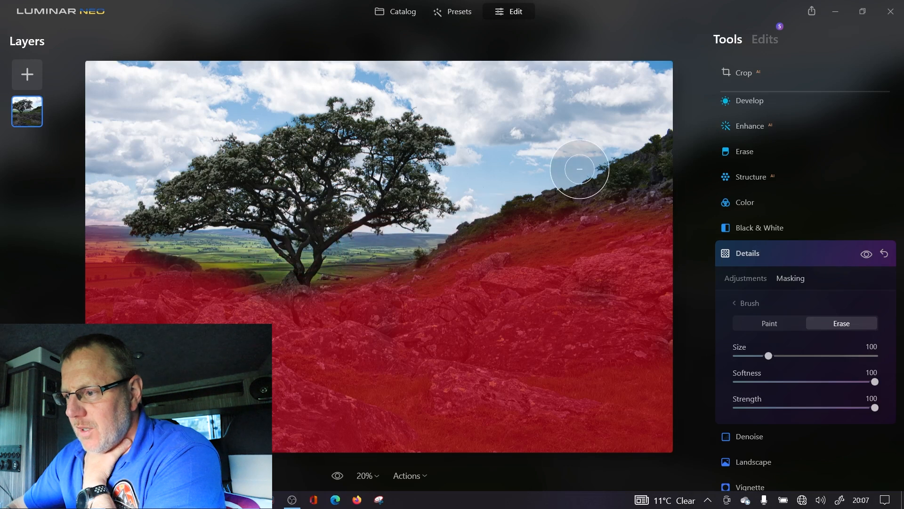
mouse_move(498, 237)
left_mouse_down()
mouse_move(535, 208)
mouse_move(596, 188)
mouse_move(640, 158)
mouse_move(649, 186)
mouse_move(605, 191)
mouse_move(533, 220)
mouse_move(626, 211)
mouse_move(527, 190)
mouse_move(380, 208)
mouse_move(241, 210)
mouse_move(100, 263)
mouse_move(381, 216)
left_mouse_up()
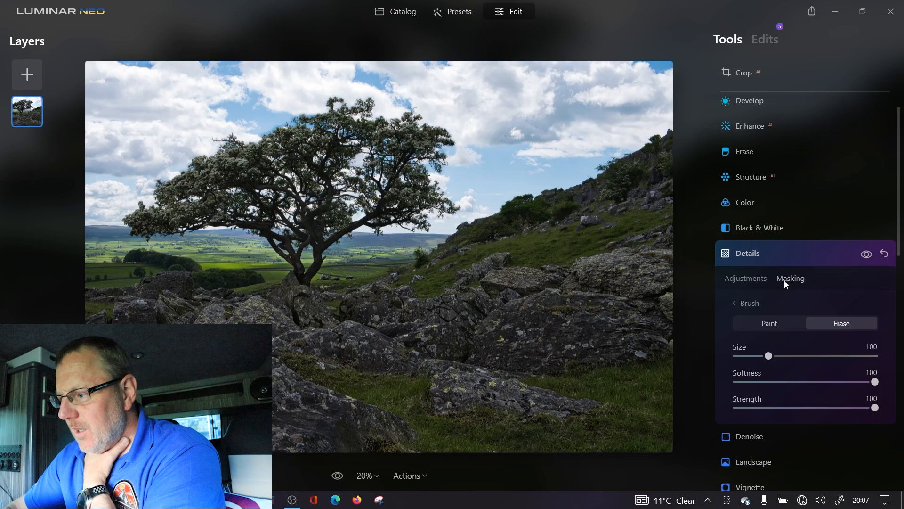
left_click(789, 257)
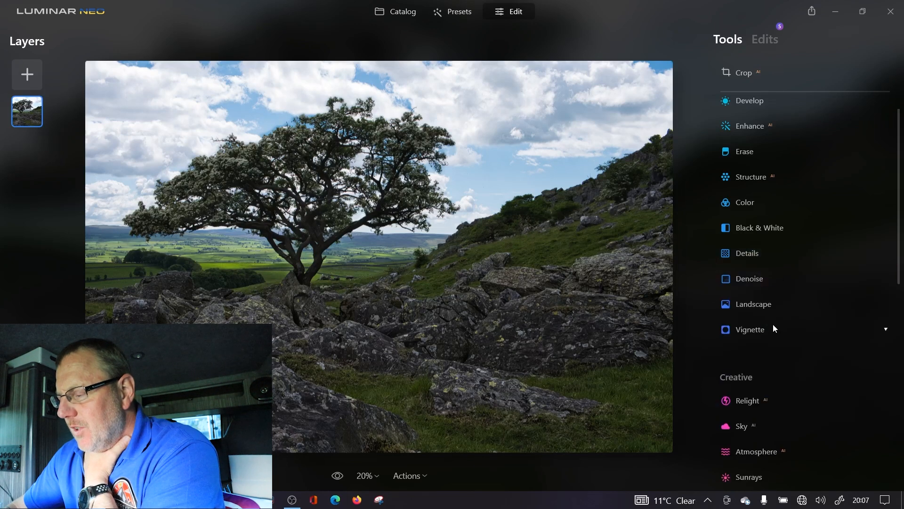
Briefly check the Denoise tool, open Landscape and try stronger Dehaze values before setting Dehaze to 17
left_click(758, 282)
left_click(758, 281)
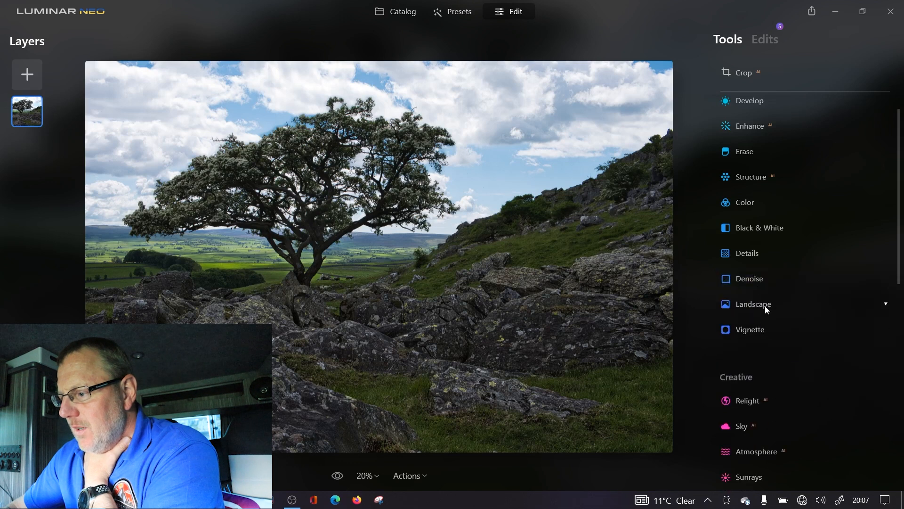
left_click(767, 309)
mouse_move(744, 371)
left_mouse_down()
mouse_move(806, 369)
mouse_move(750, 371)
left_mouse_up()
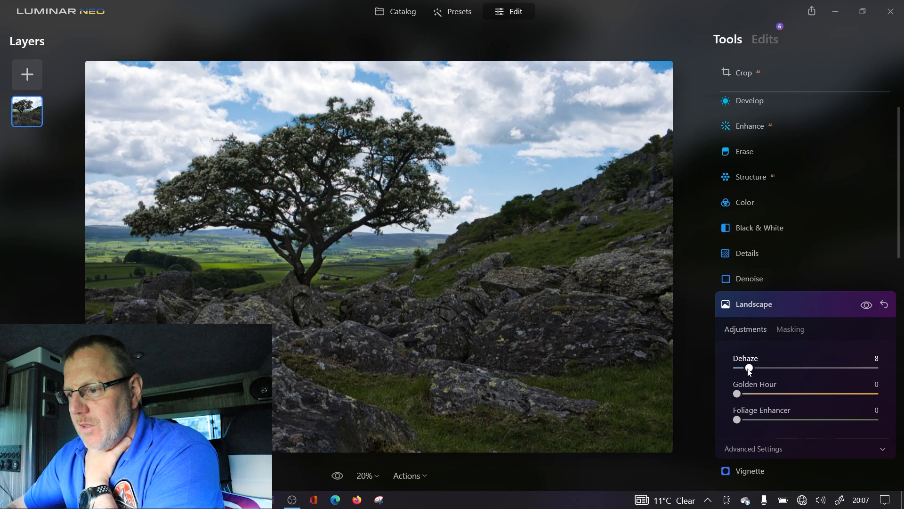
left_click_drag(750, 371, 863, 371)
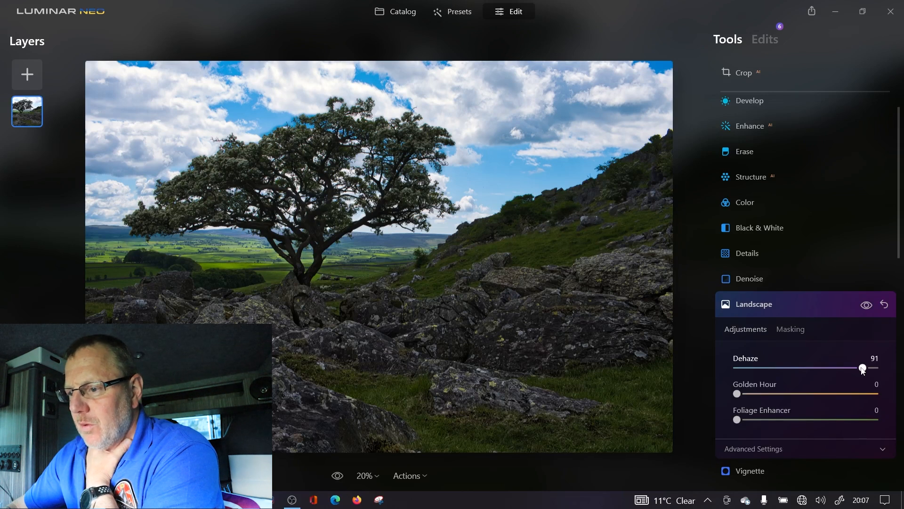
left_click_drag(864, 371, 761, 368)
Set the Landscape tool's Golden Hour to 49 and Foliage Enhancer to 29, trying higher values first, and close the tool
left_click_drag(737, 393, 824, 396)
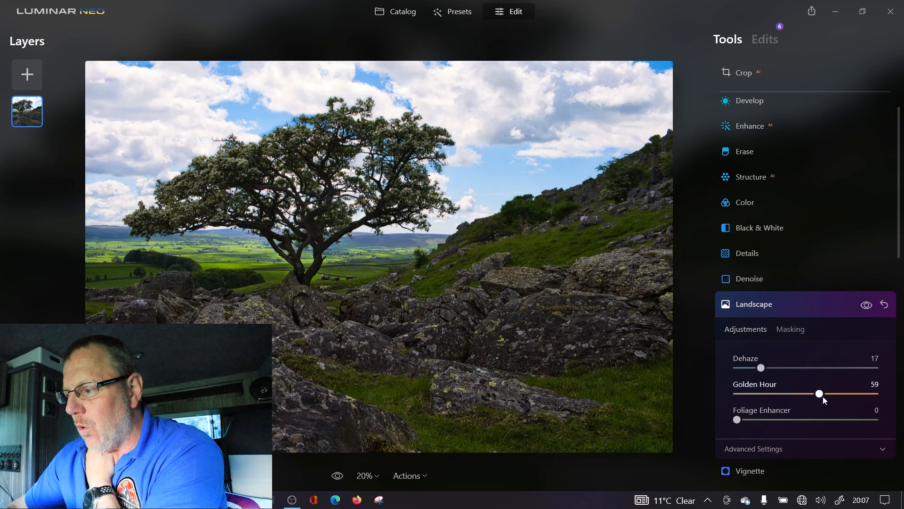
left_click_drag(822, 396, 806, 395)
left_click_drag(738, 420, 853, 423)
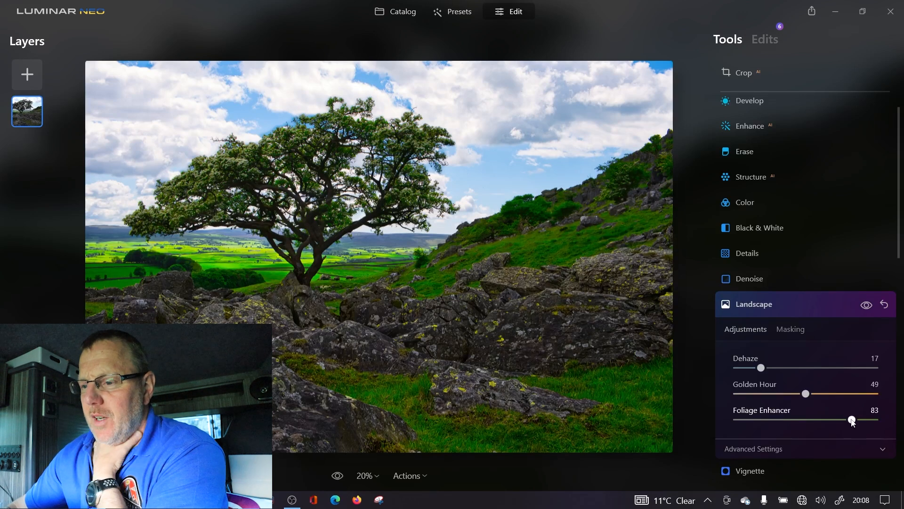
left_click_drag(854, 423, 777, 423)
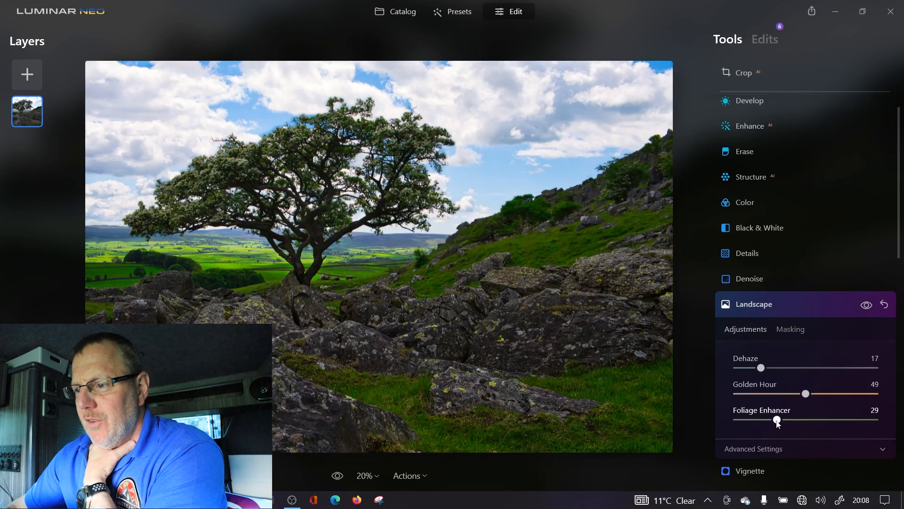
left_click(812, 304)
Open Vignette, try brightening the edges with an Amount of 58, and set Amount to -49 and Size to 47
left_click(815, 332)
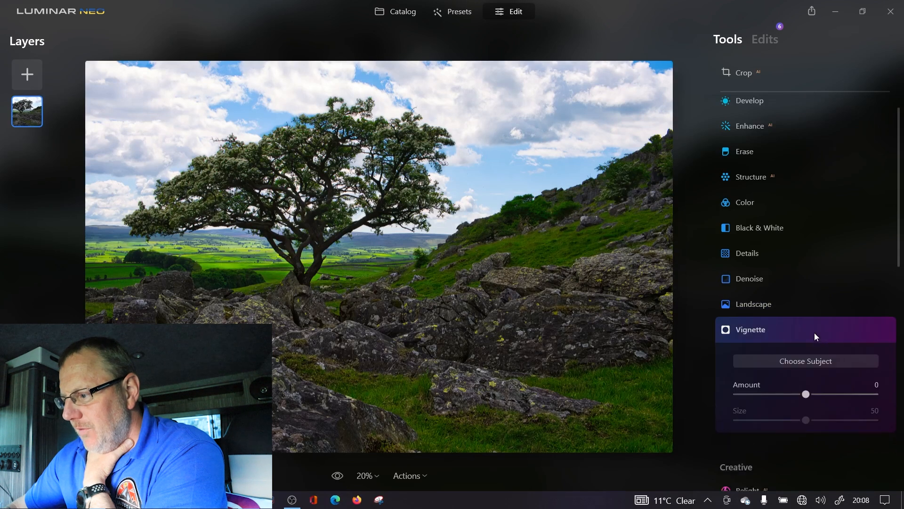
left_click_drag(806, 394, 847, 397)
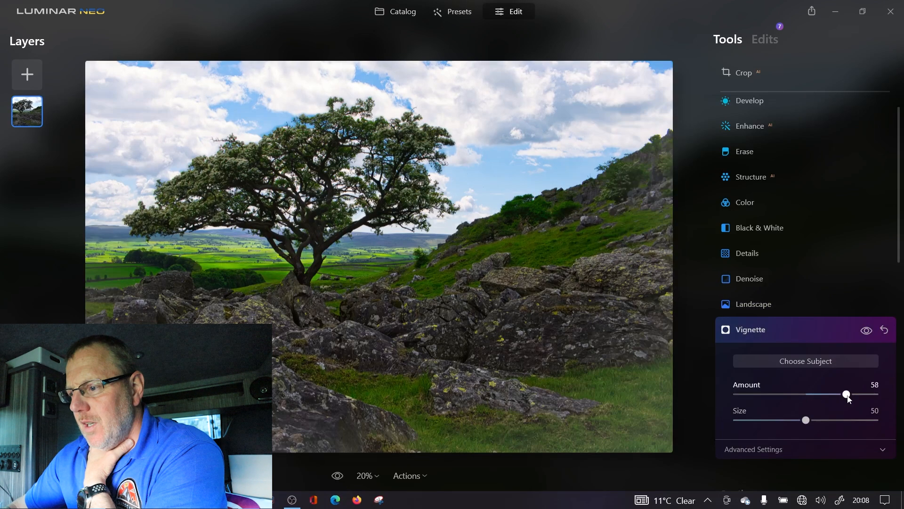
left_click_drag(847, 395, 772, 394)
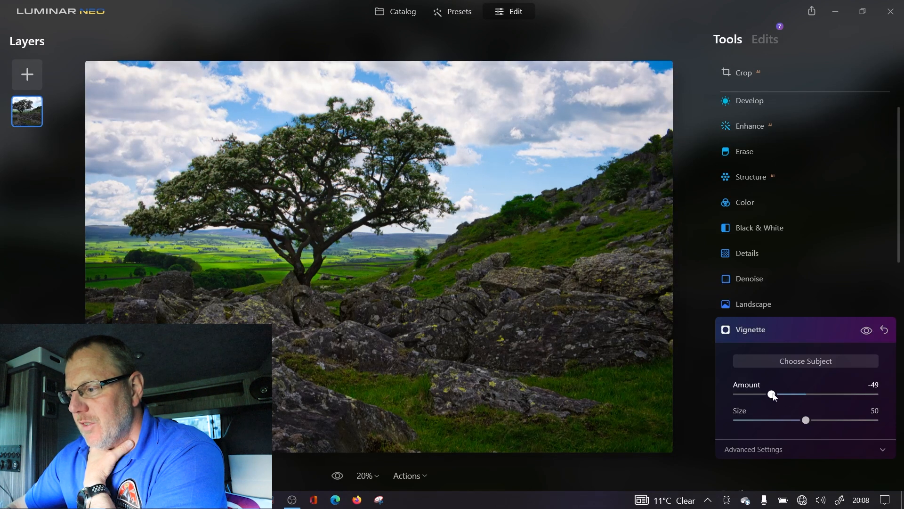
scroll(836, 385, "down", 4)
scroll(835, 381, "down", 5)
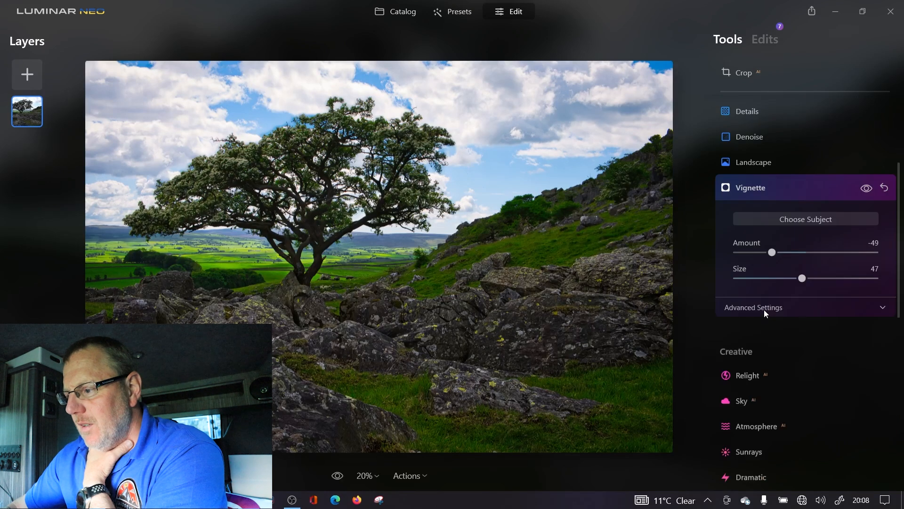
Set the vignette's Size to 30, Amount to -100 and advanced Roundness to -19, trying a Roundness of 38 in between
left_click(798, 307)
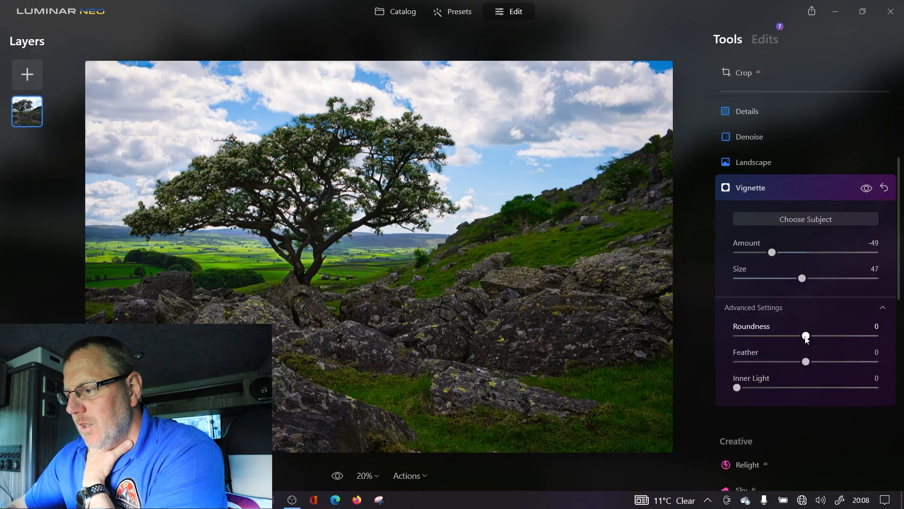
mouse_move(806, 336)
left_mouse_down()
mouse_move(828, 335)
mouse_move(799, 335)
left_mouse_up()
left_click(780, 279)
left_click_drag(772, 253, 737, 252)
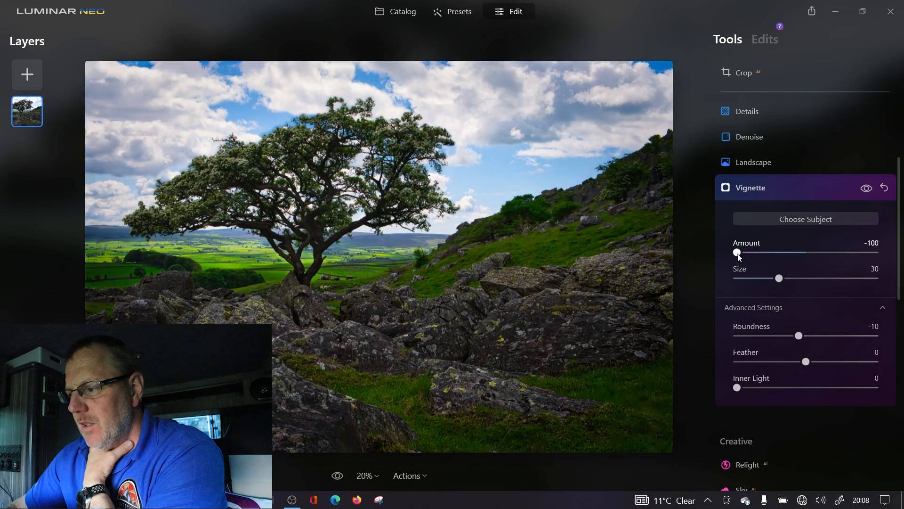
left_click(821, 335)
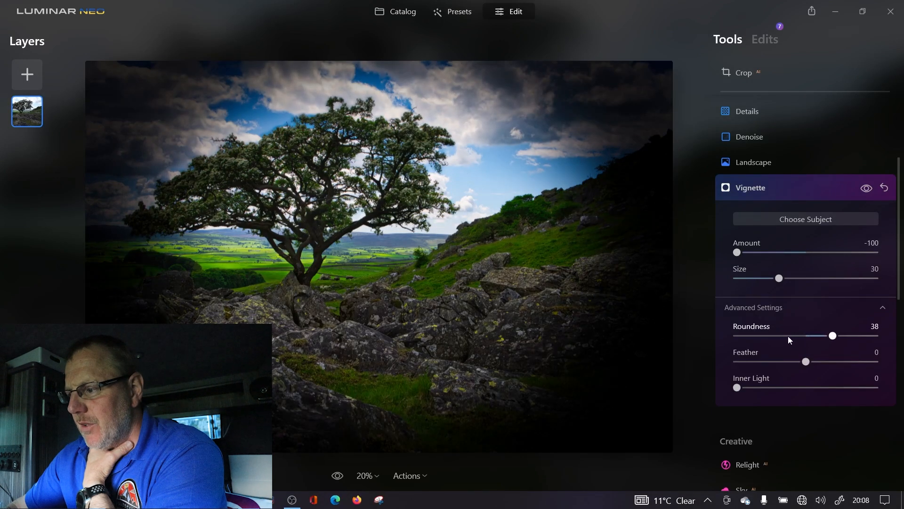
left_click(788, 336)
left_click_drag(789, 339, 794, 341)
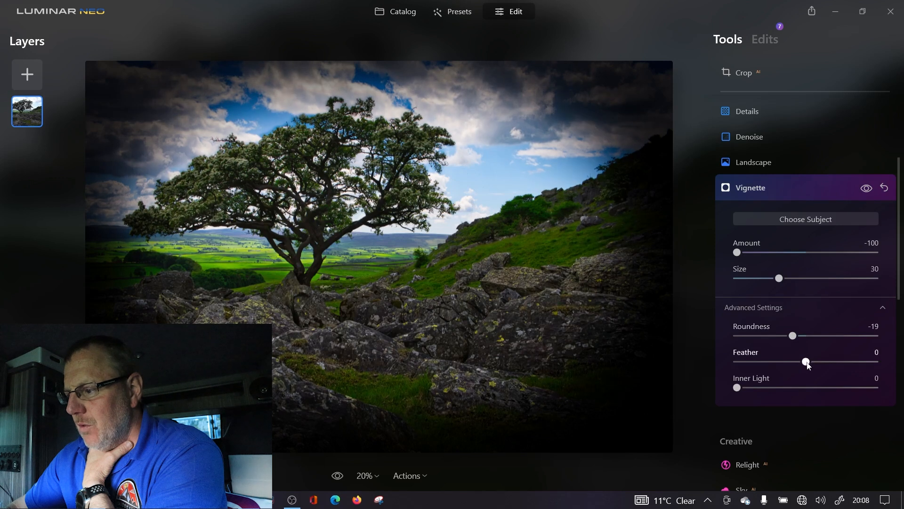
Try different vignette Feather values and settle on 18, set Inner Light to 11 and ease Amount to -40
left_click(832, 362)
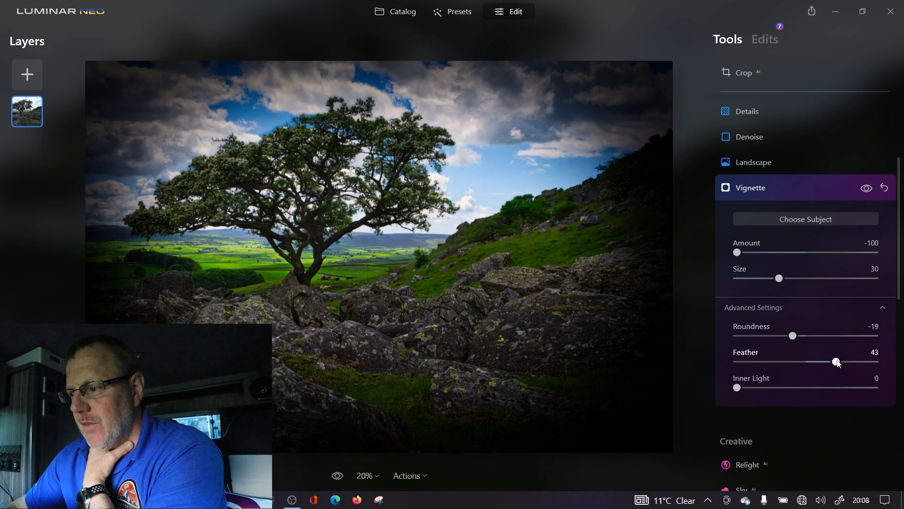
left_click(767, 361)
mouse_move(765, 361)
left_mouse_down()
mouse_move(786, 362)
mouse_move(758, 362)
left_mouse_up()
left_click_drag(817, 361, 818, 361)
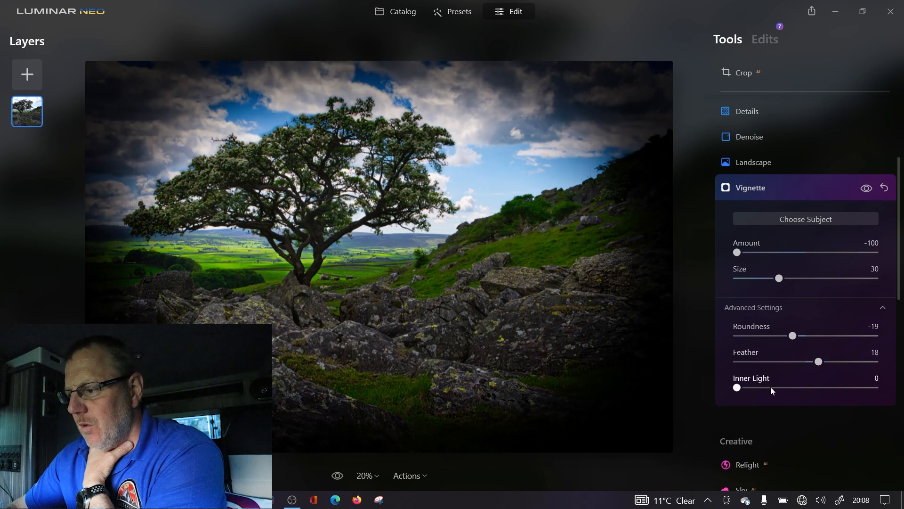
left_click_drag(768, 389, 793, 389)
left_click(750, 390)
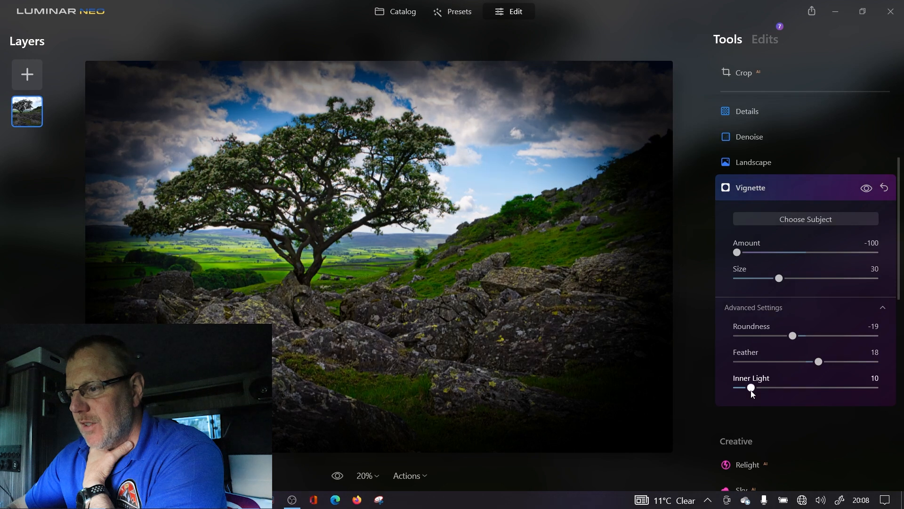
left_click_drag(773, 253, 778, 258)
Toggle the vignette off and on repeatedly to compare the photo with and without it, and close the Vignette tool
left_click(870, 193)
left_click(870, 192)
left_click(870, 192)
left_click(869, 192)
left_click(870, 191)
left_click(869, 192)
left_click(870, 191)
left_click(869, 191)
left_click(869, 192)
left_click(870, 191)
left_click(869, 191)
left_click(870, 191)
left_click(870, 191)
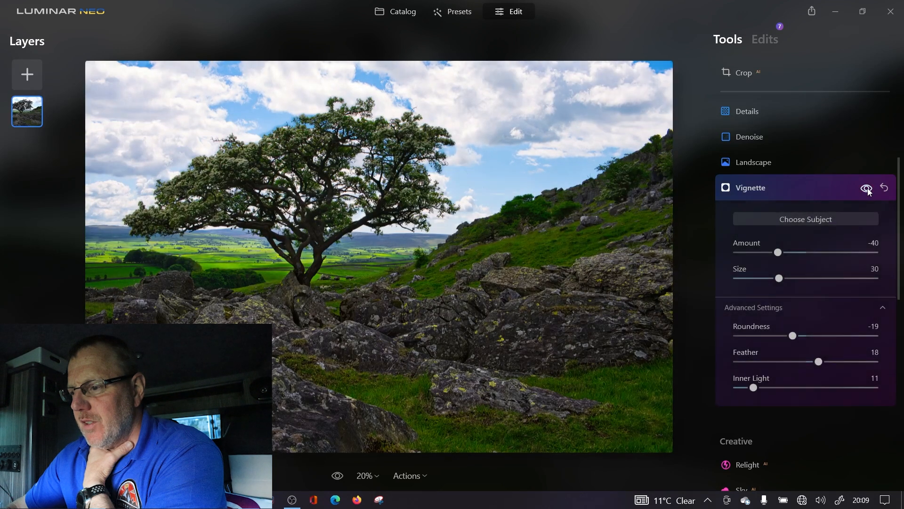
left_click(804, 188)
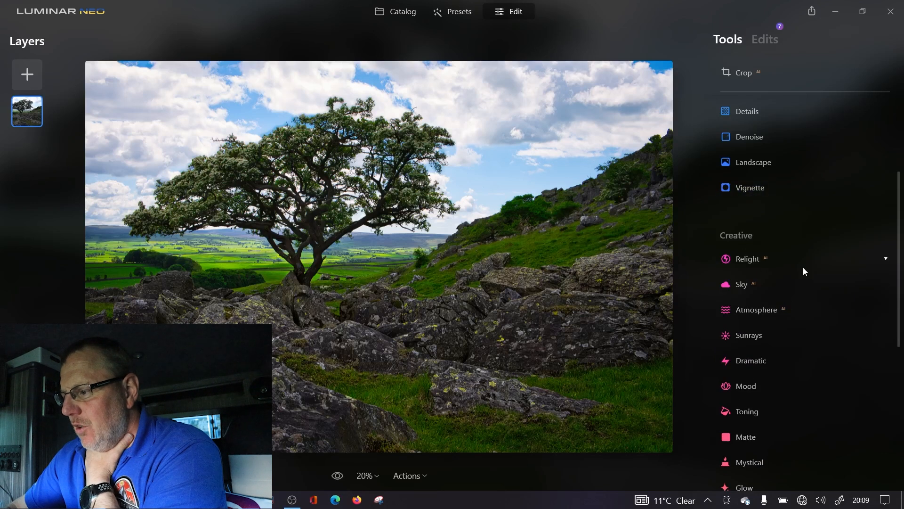
Open Relight, raise Brightness Near to 96 and compare the photo with the effect off and on
scroll(805, 273, "down", 2)
left_click(794, 193)
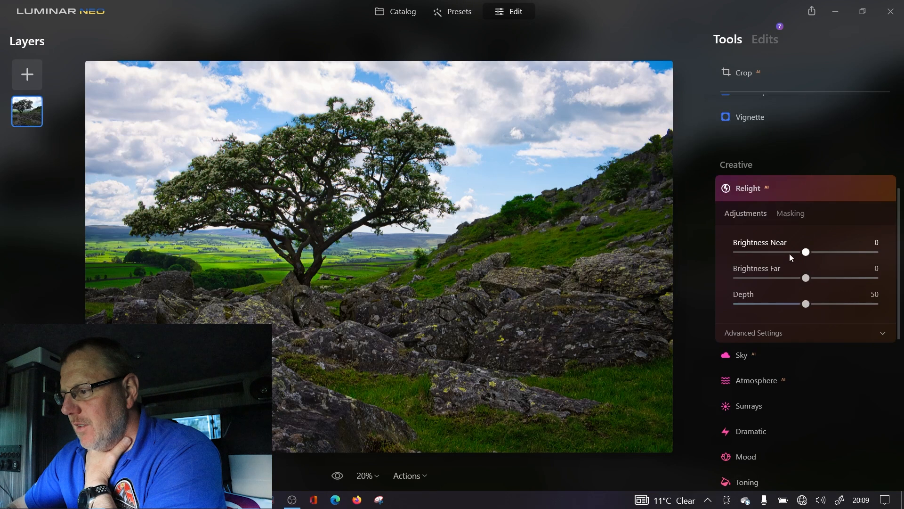
left_click_drag(845, 253, 872, 257)
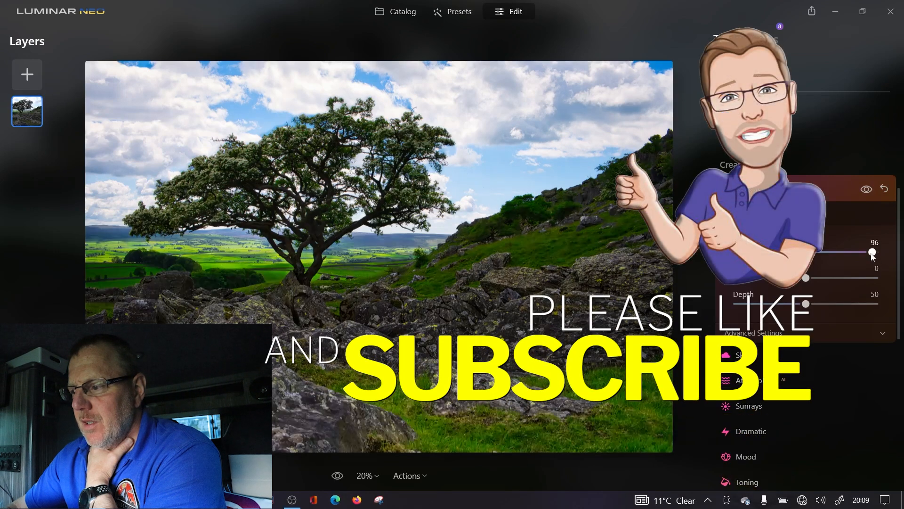
left_click(867, 189)
left_click(867, 190)
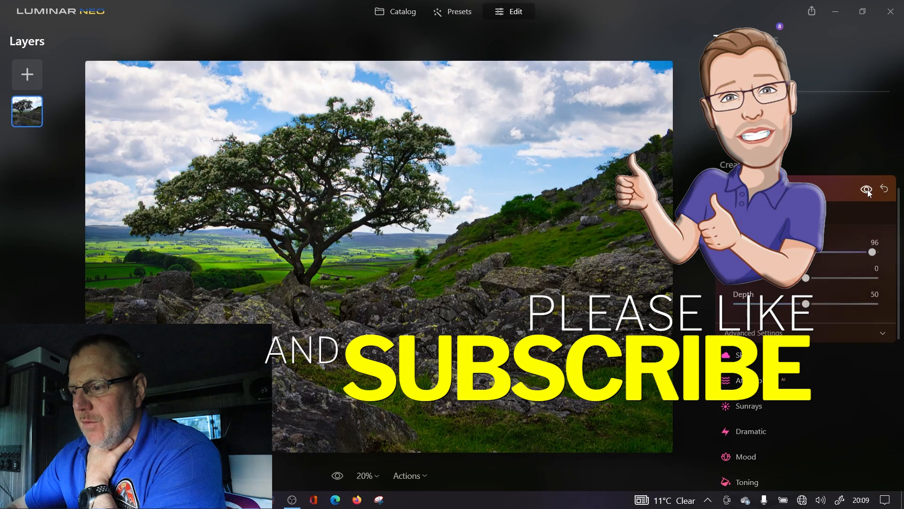
Try Relight with Brightness Near 59, Brightness Far -32 and Depth 43, and reset all three to their defaults
left_click_drag(872, 253, 848, 253)
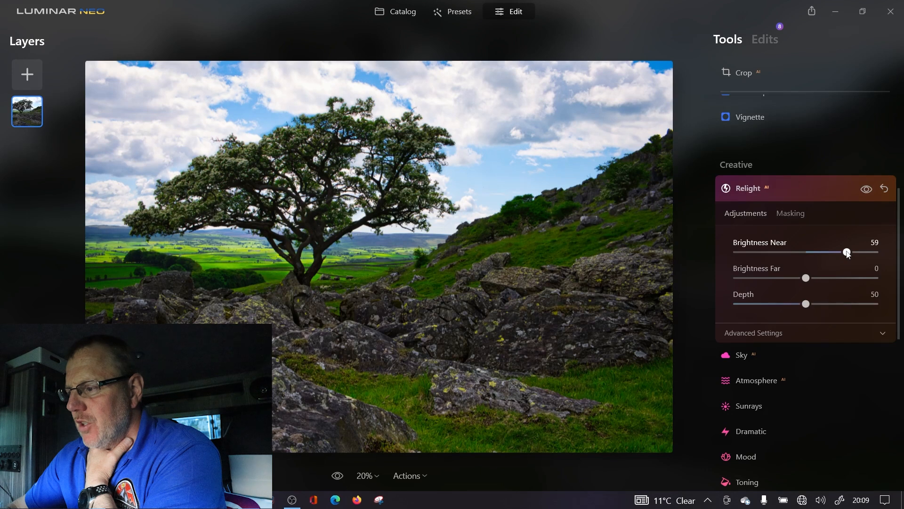
left_click_drag(810, 279, 784, 276)
left_click(786, 278)
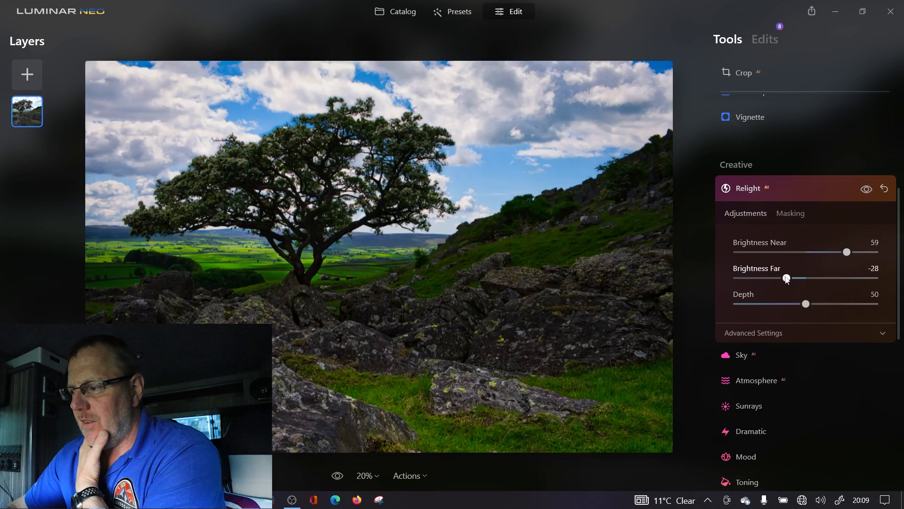
left_click_drag(786, 279, 796, 305)
double_click(847, 252)
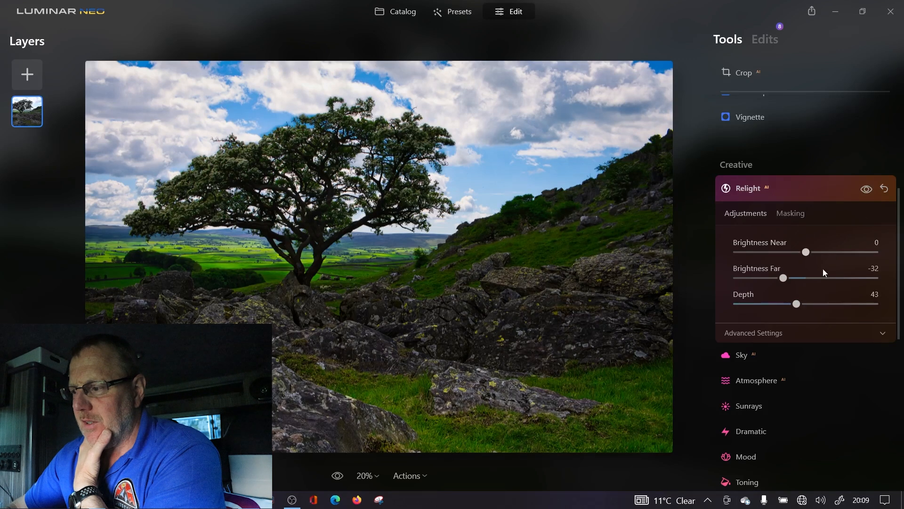
double_click(788, 276)
double_click(797, 303)
Set Relight's Brightness Near to 28, check its masking options and close the tool
left_click_drag(806, 252, 814, 255)
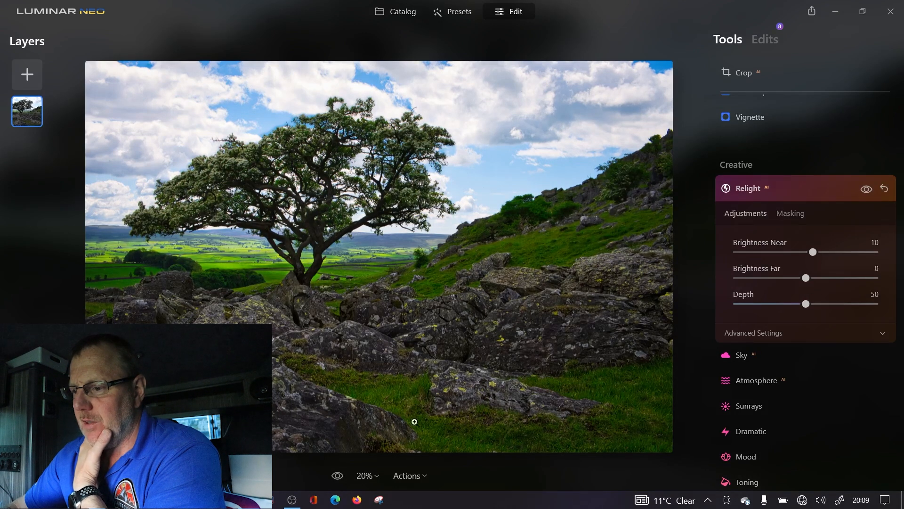
left_click_drag(809, 256, 822, 254)
left_click(827, 252)
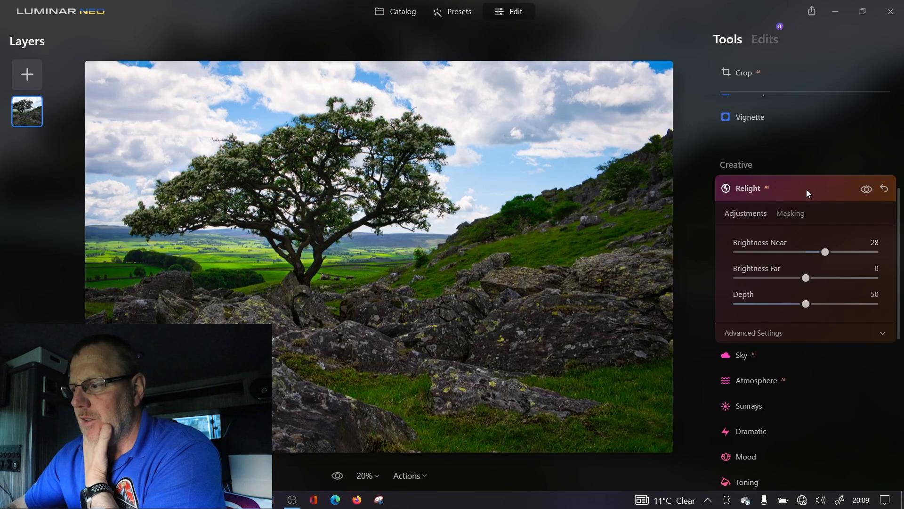
left_click(798, 214)
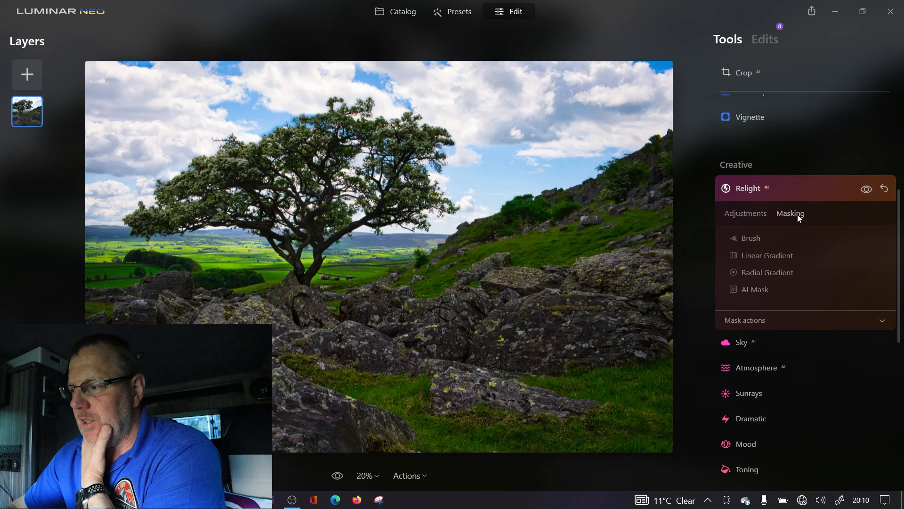
left_click(796, 192)
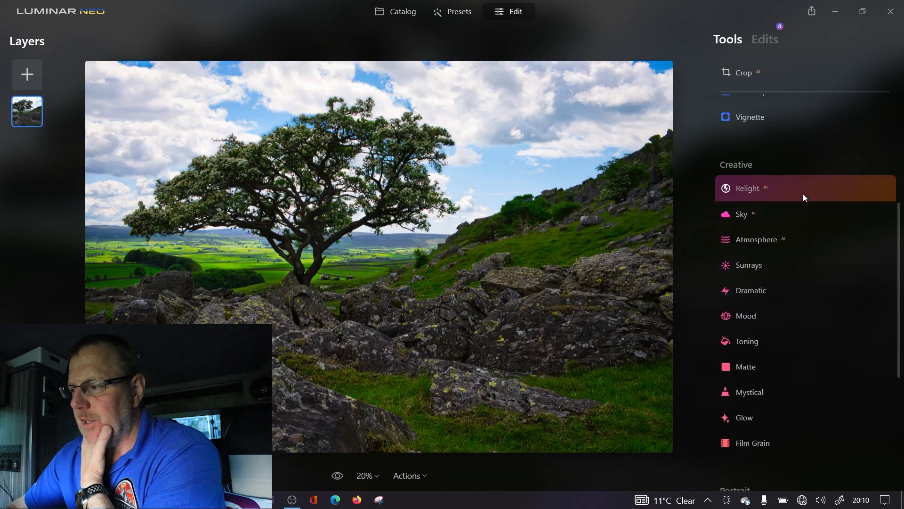
Open the Sky tool, choose Blue Sky 4 as the replacement sky, and switch the sky collection to Sunset
left_click(790, 219)
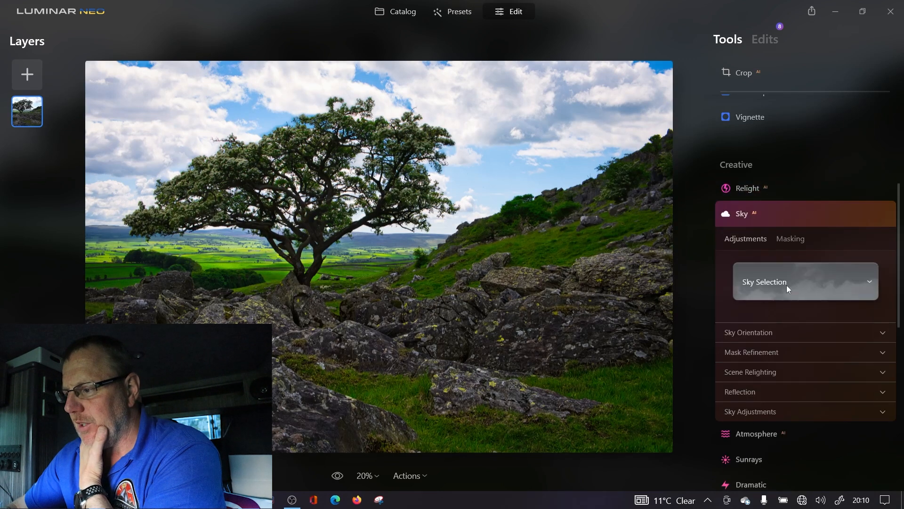
left_click(795, 241)
left_click(754, 241)
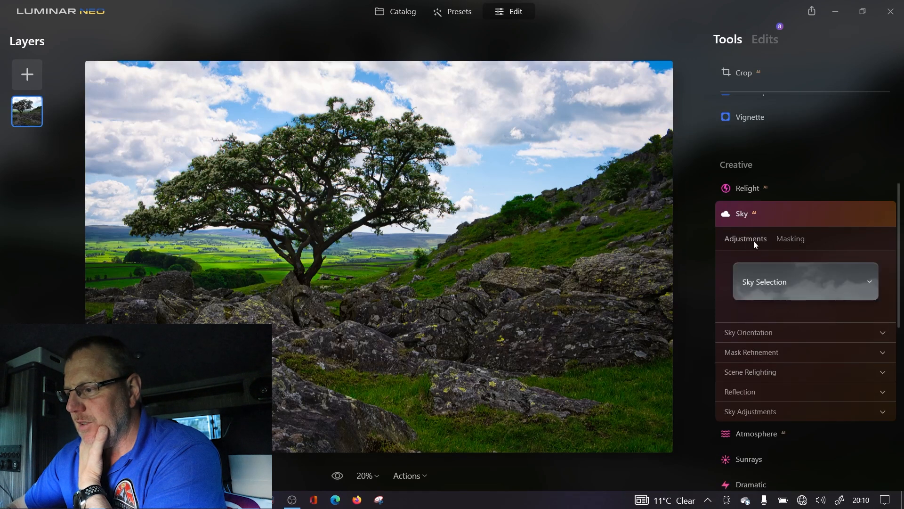
left_click(821, 282)
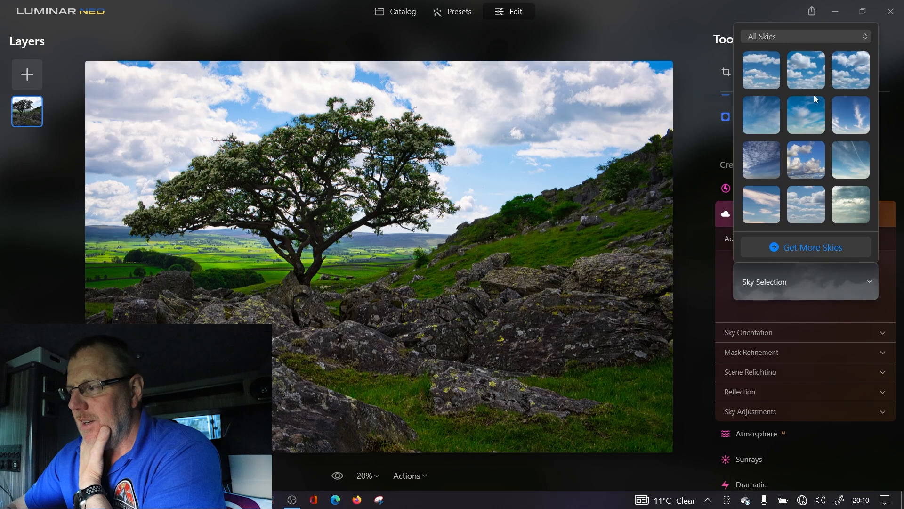
left_click(771, 121)
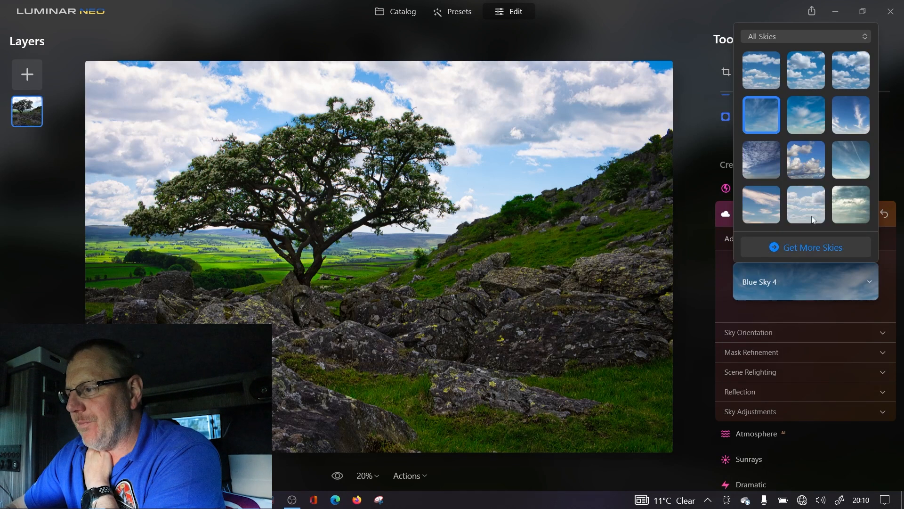
left_click(806, 37)
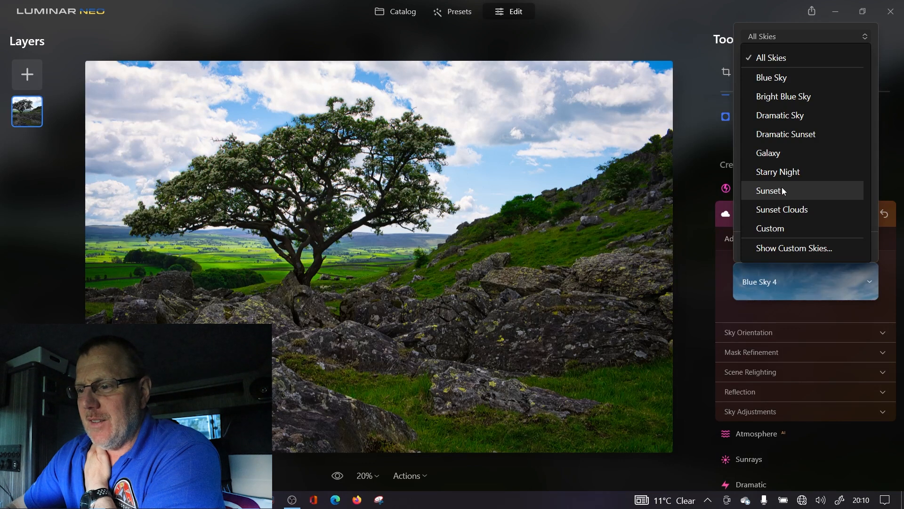
left_click(782, 189)
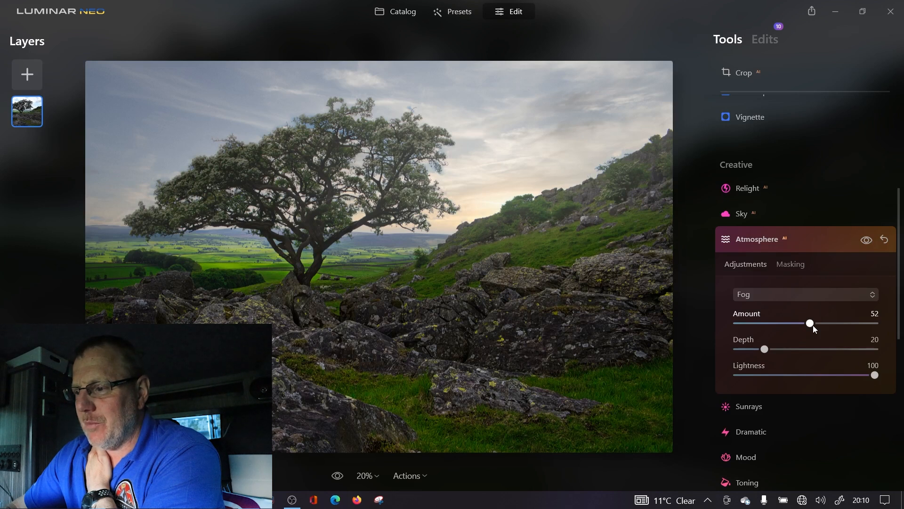
Lower the Fog amount in the Atmosphere tool
left_click_drag(813, 326, 783, 324)
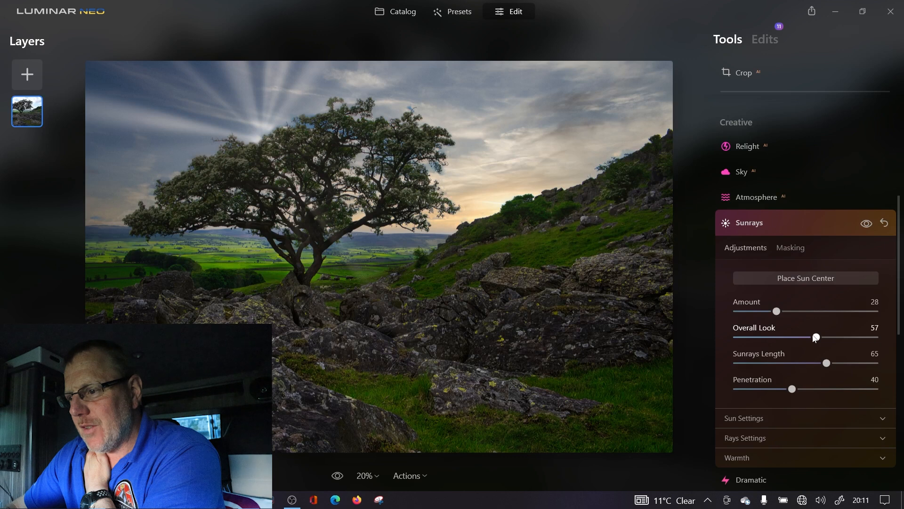
Set the Penetration of the sunrays to 52 and look over the Rays Settings
scroll(813, 330, "down", 2)
left_click(812, 319)
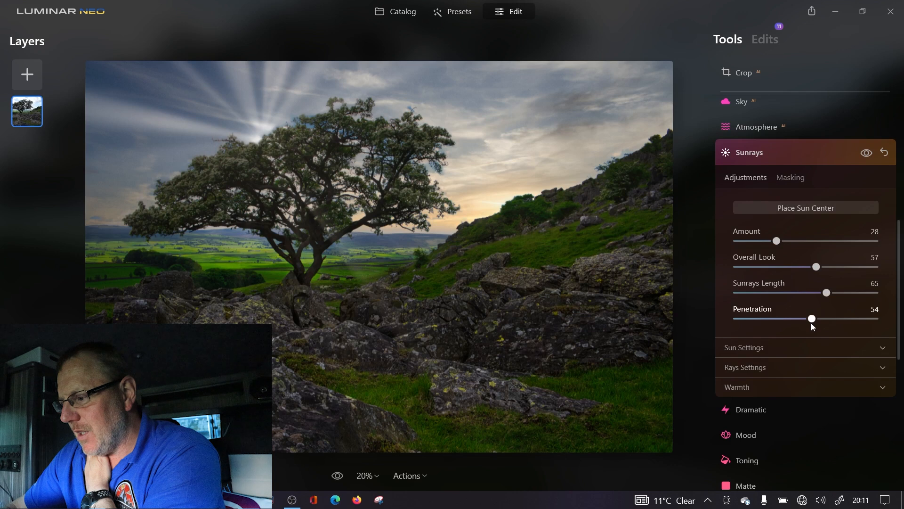
left_click_drag(811, 323, 808, 324)
left_click(799, 367)
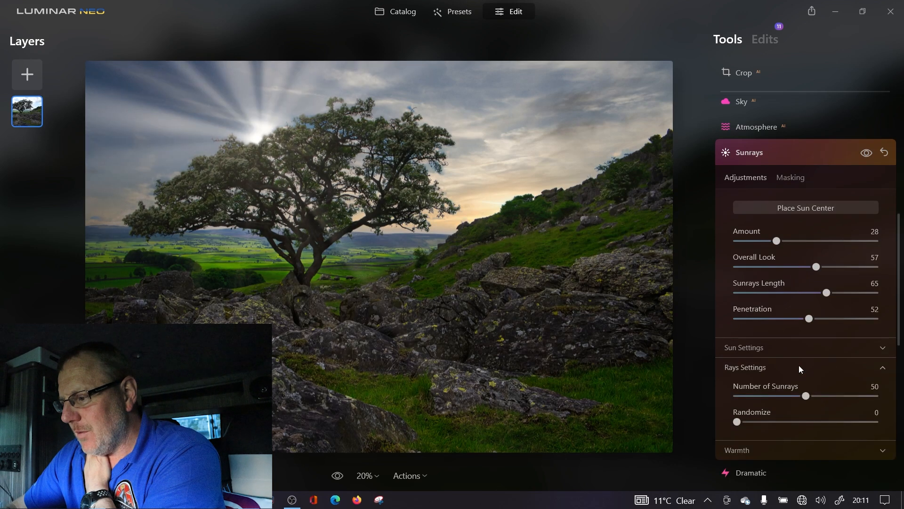
left_click(799, 366)
Warm up the sunrays with Sun Warmth 40 and Sunrays Warmth 55
left_click(796, 385)
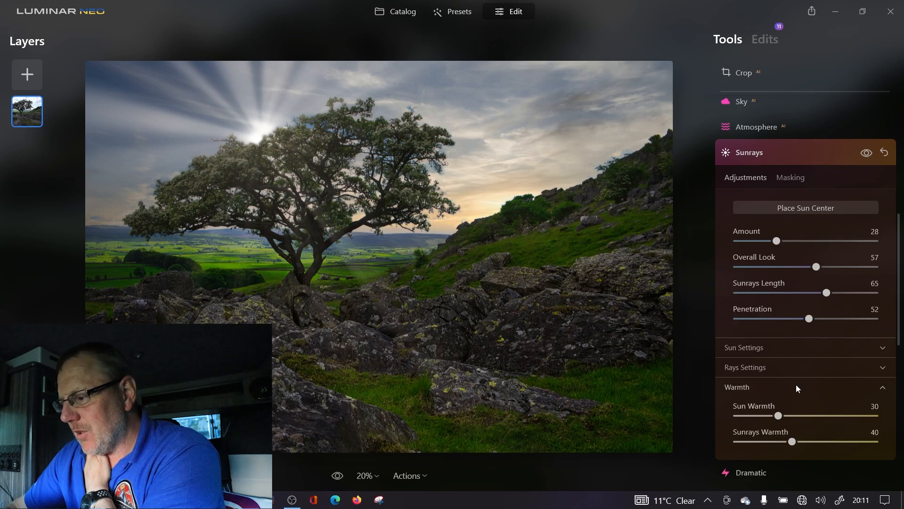
scroll(790, 429, "up", 5)
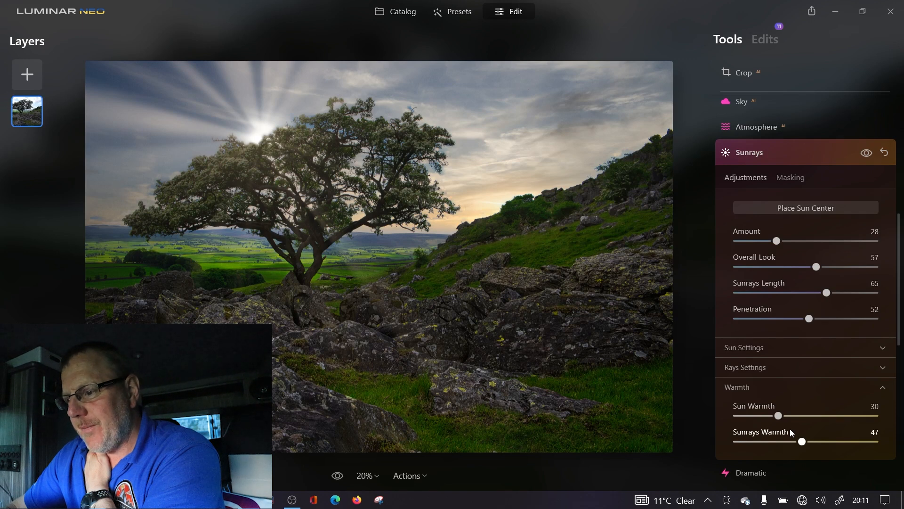
scroll(790, 429, "up", 11)
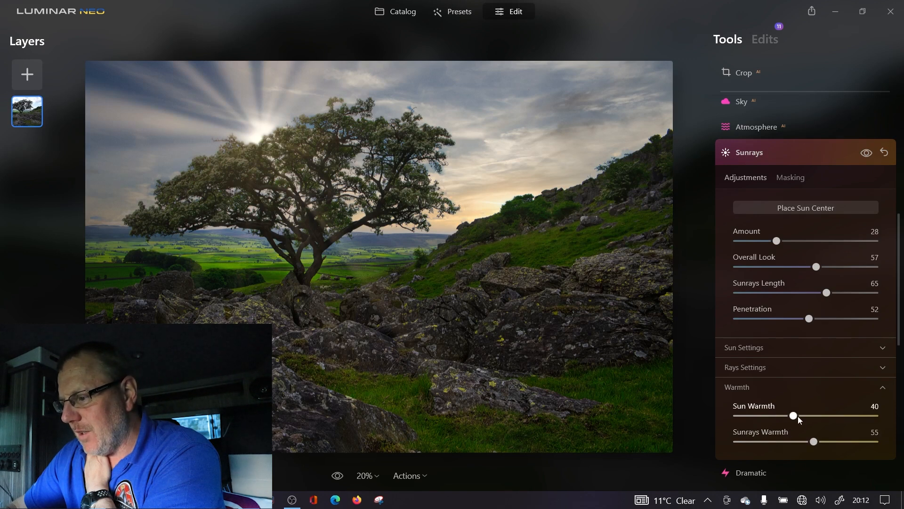
left_click(803, 387)
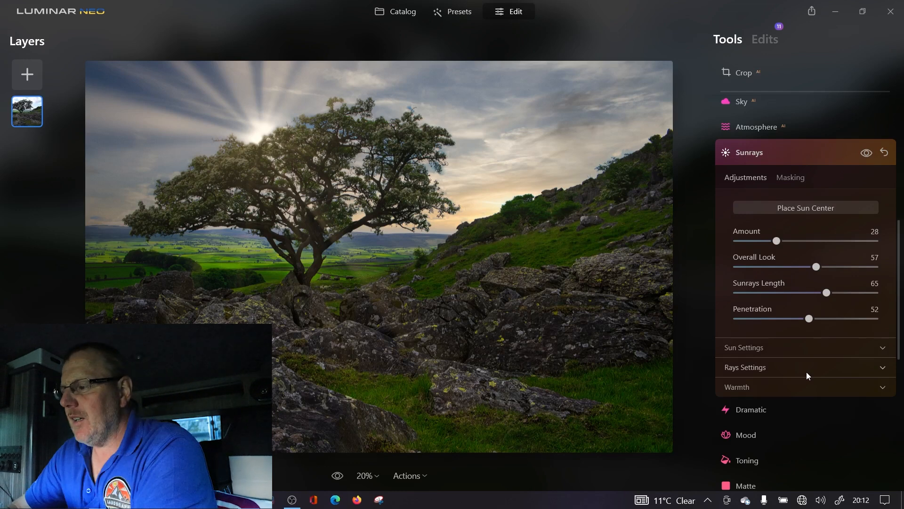
Move the sun center into the tree's crown so the rays shine through the branches, and close Sunrays
left_click(802, 210)
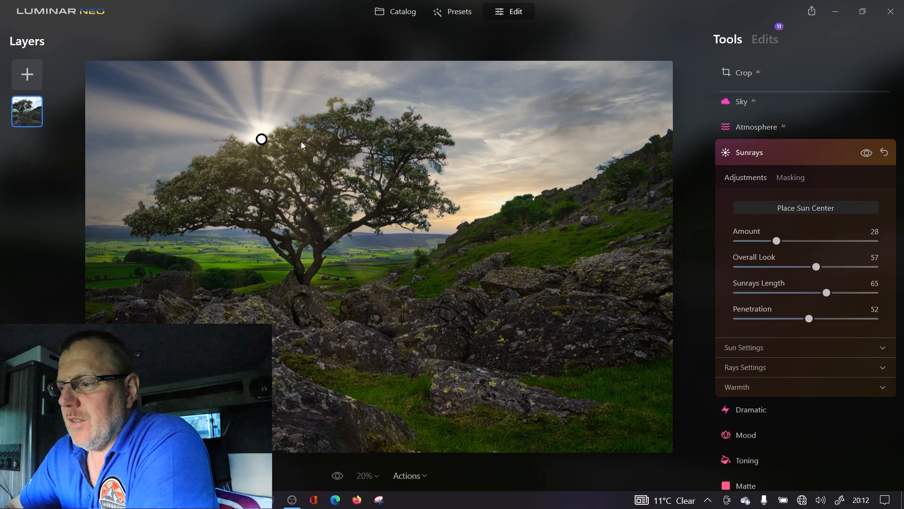
left_click_drag(262, 140, 318, 158)
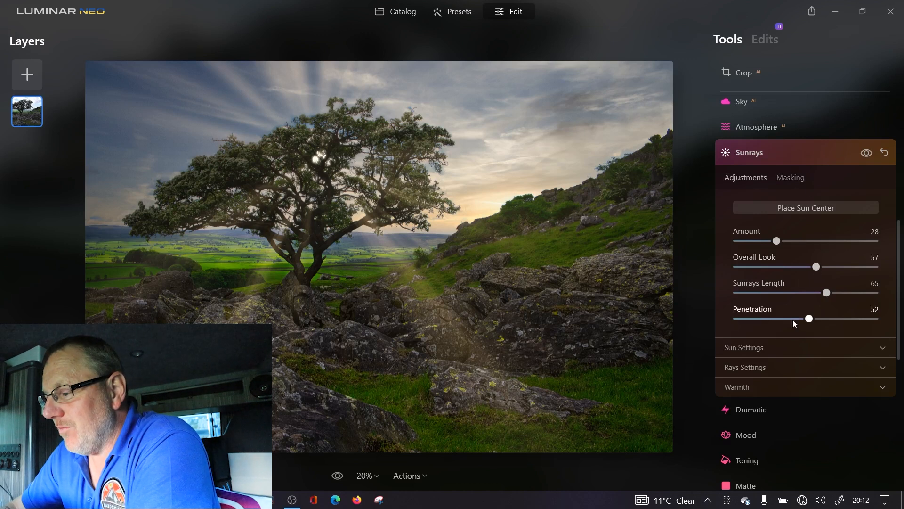
left_click(809, 154)
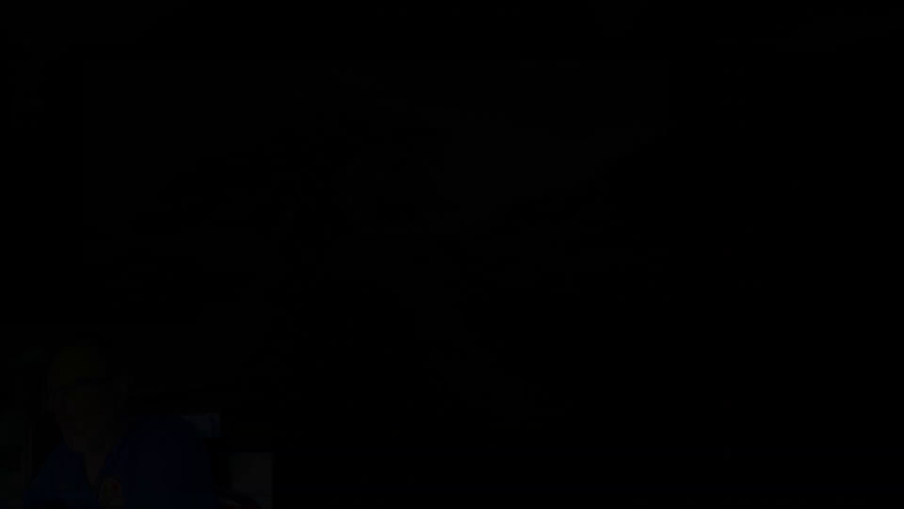
Apply the Dramatic effect with an Amount of 14 and close the tool
left_click(785, 186)
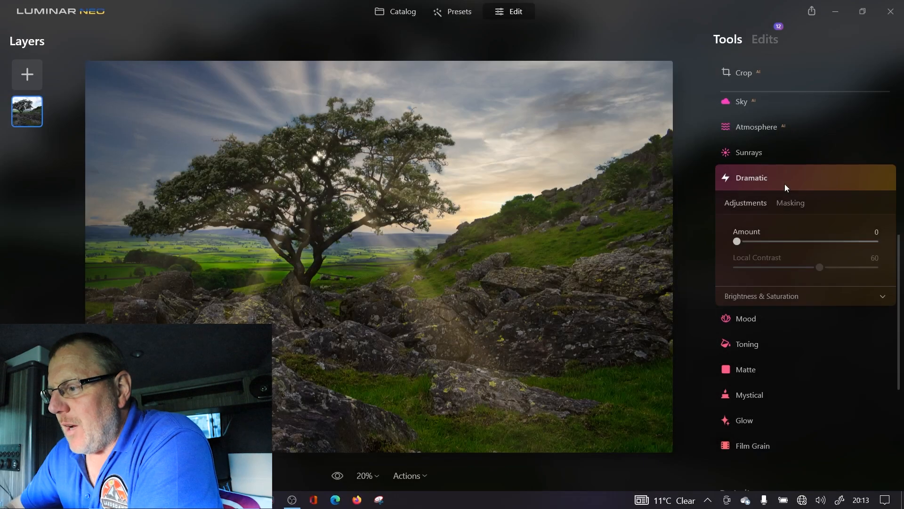
left_click_drag(737, 242, 756, 246)
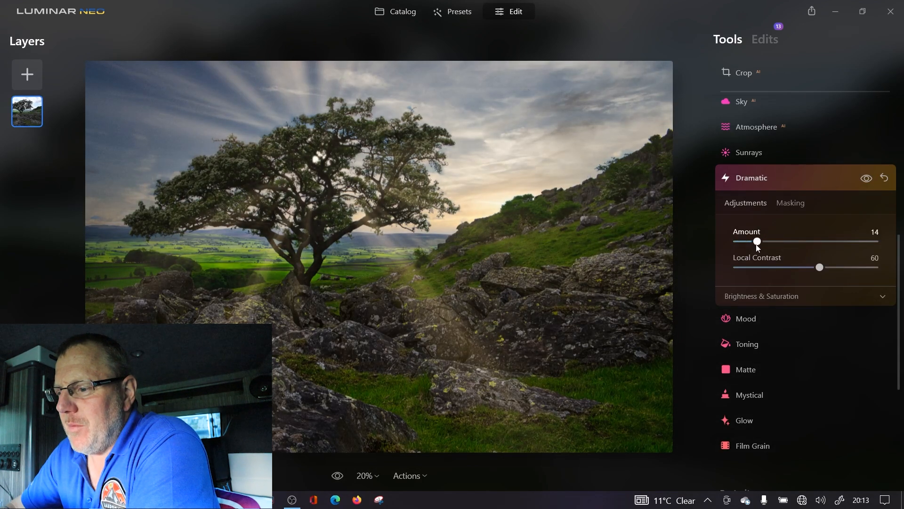
left_click(795, 180)
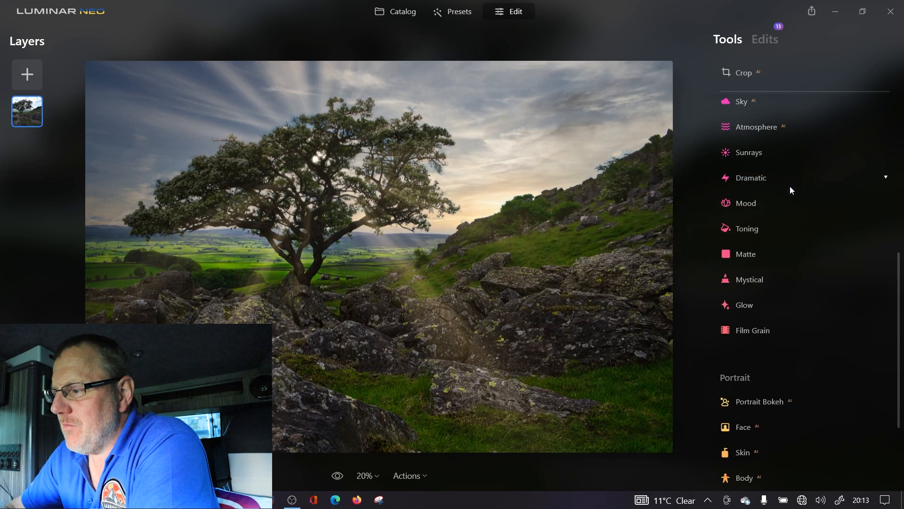
Open the Mood tool, try a high Amount of 82, and settle on 38
left_click(787, 205)
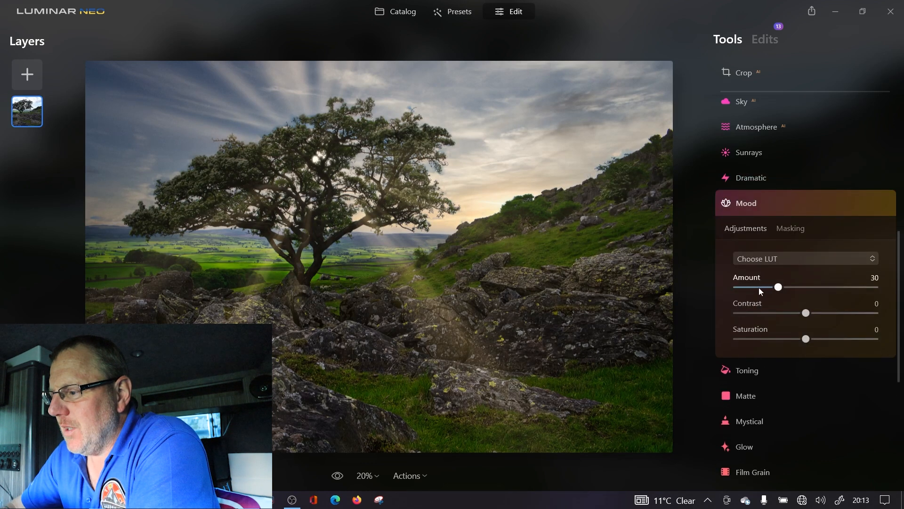
left_click_drag(779, 288, 853, 291)
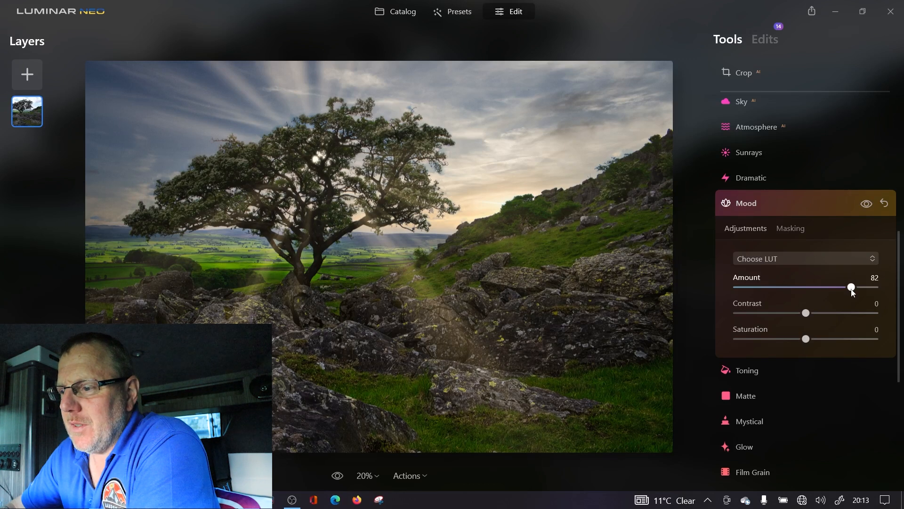
left_click_drag(857, 288, 790, 289)
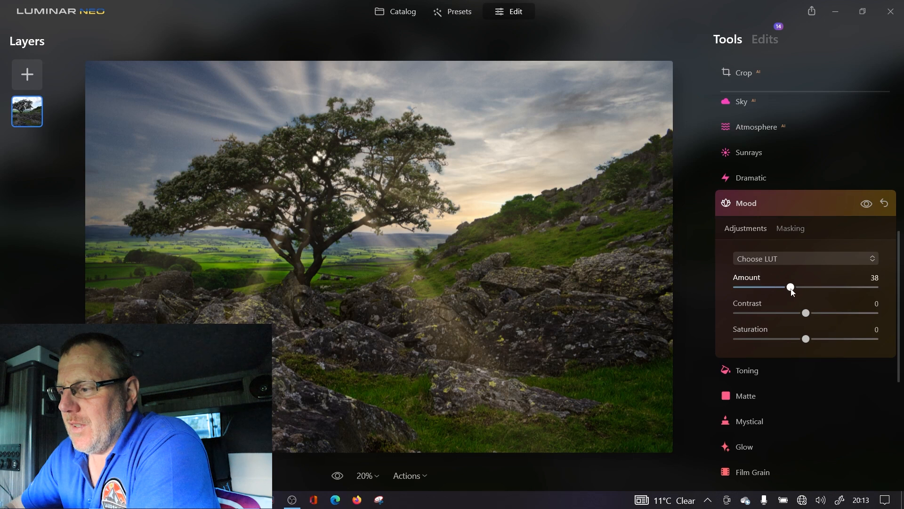
Try the Cinematic Toning LUTs Riverside and Bakersfield on the photo in the Mood tool
left_click(820, 260)
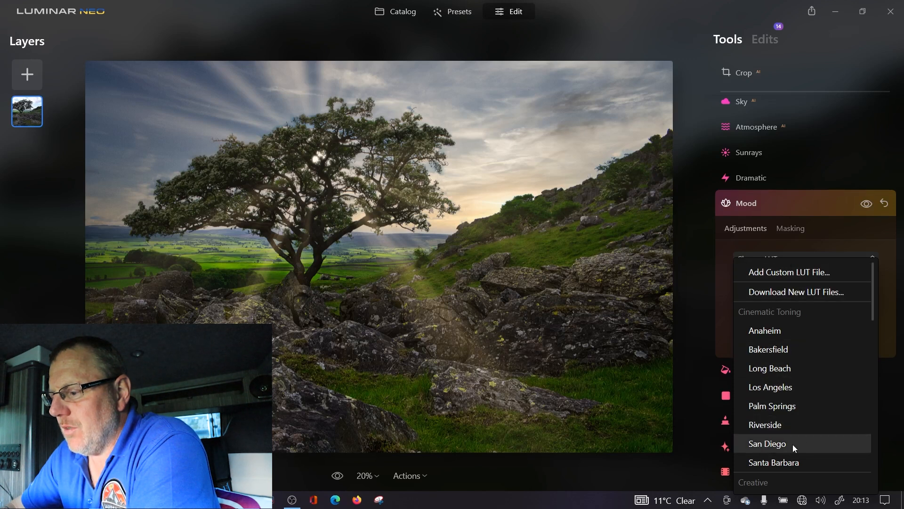
scroll(793, 444, "down", 3)
scroll(791, 450, "up", 3)
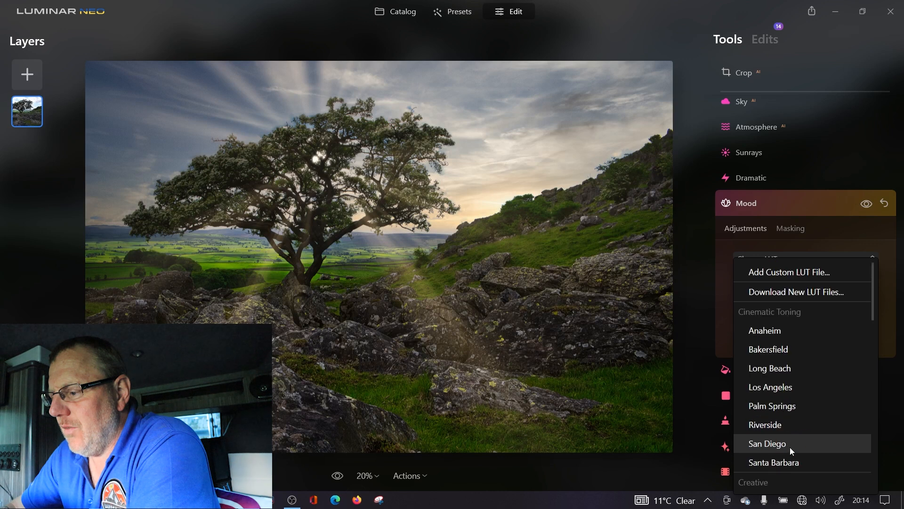
left_click(796, 425)
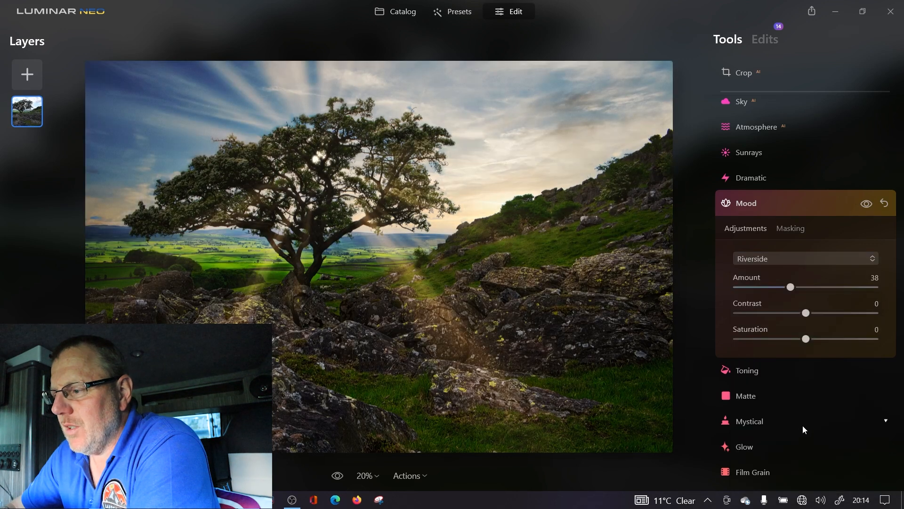
left_click(803, 262)
left_click(791, 340)
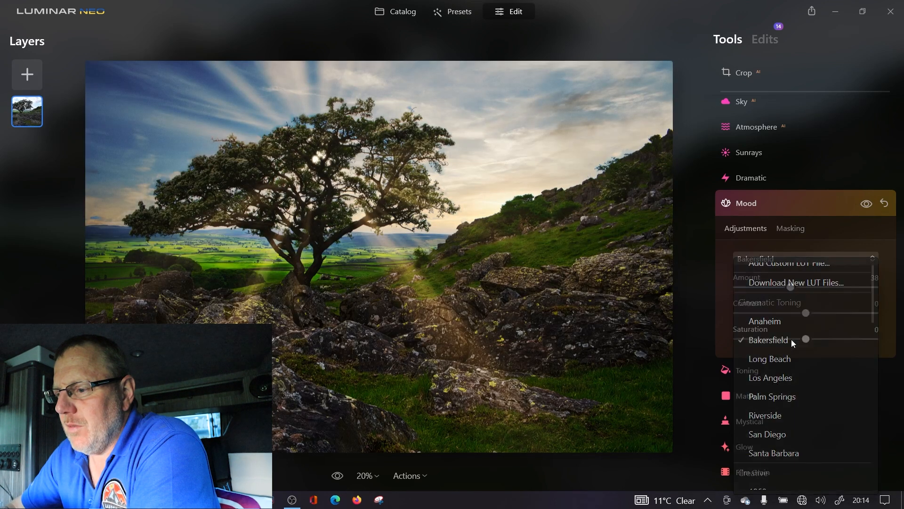
Choose the Manhattan LUT for the photo's mood and close the Mood tool
left_click(799, 261)
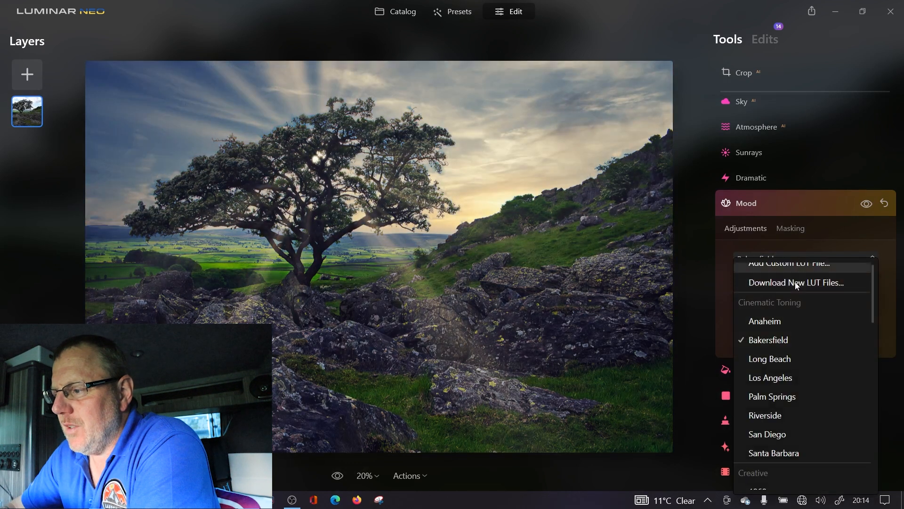
scroll(793, 397, "down", 10)
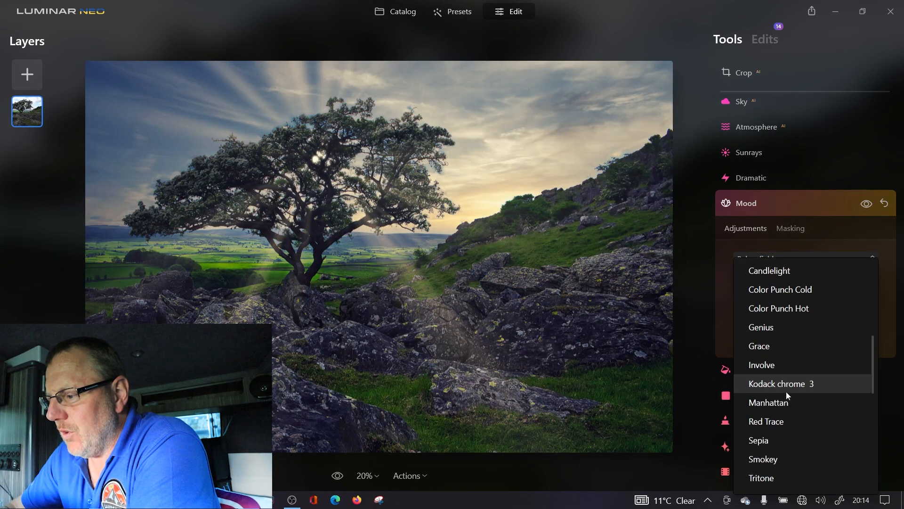
left_click(787, 401)
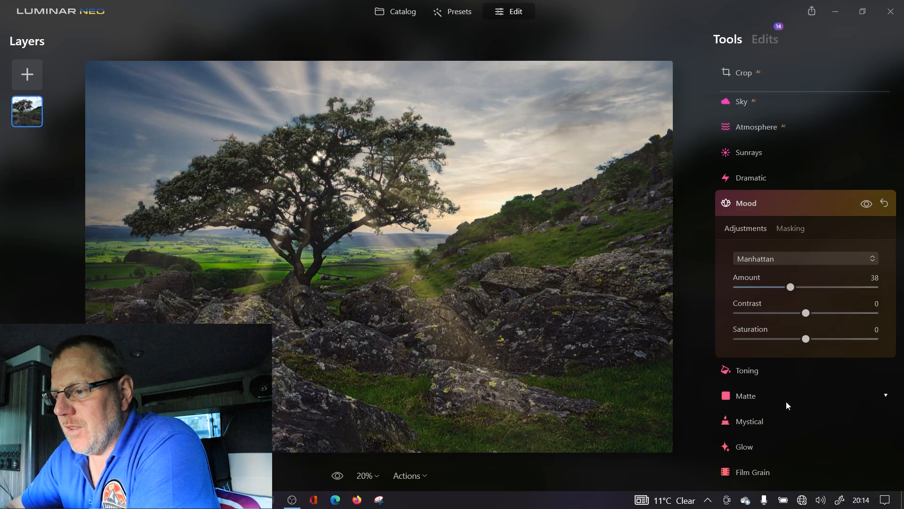
left_click(805, 205)
Look over the Toning options, and apply the Matte effect with an Amount of 10
left_click(805, 233)
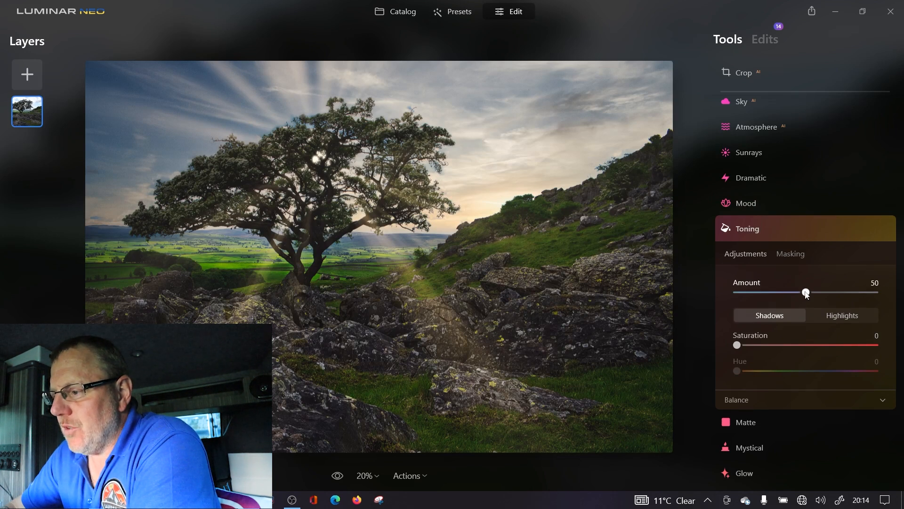
left_click(804, 226)
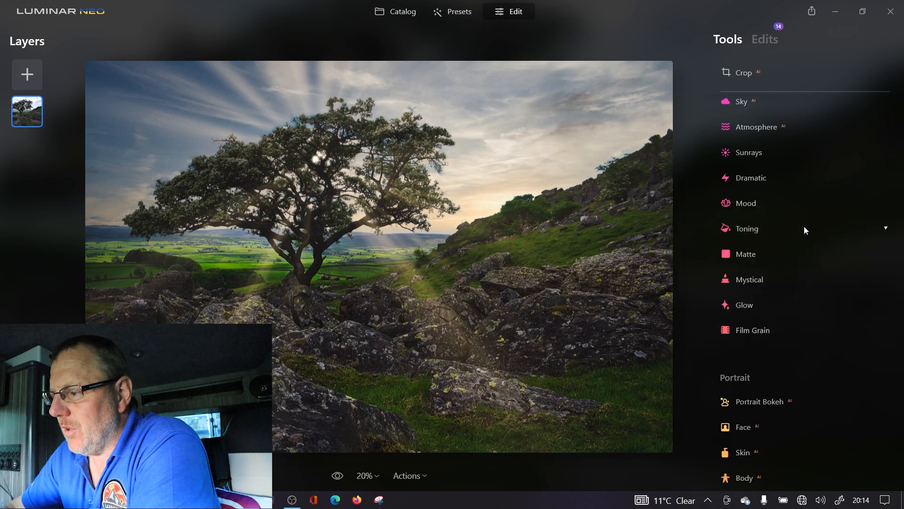
left_click(799, 256)
mouse_move(740, 320)
left_mouse_down()
mouse_move(821, 321)
mouse_move(759, 317)
left_mouse_up()
left_click(779, 318)
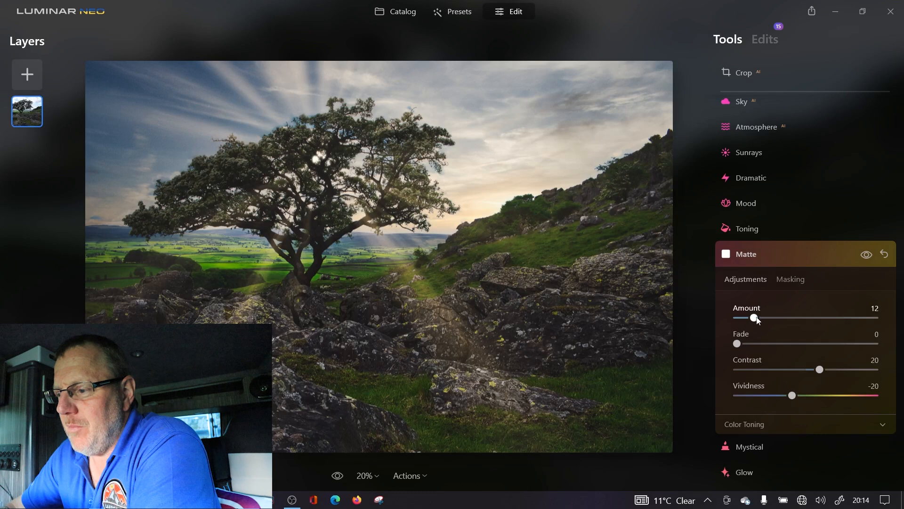
left_click(794, 253)
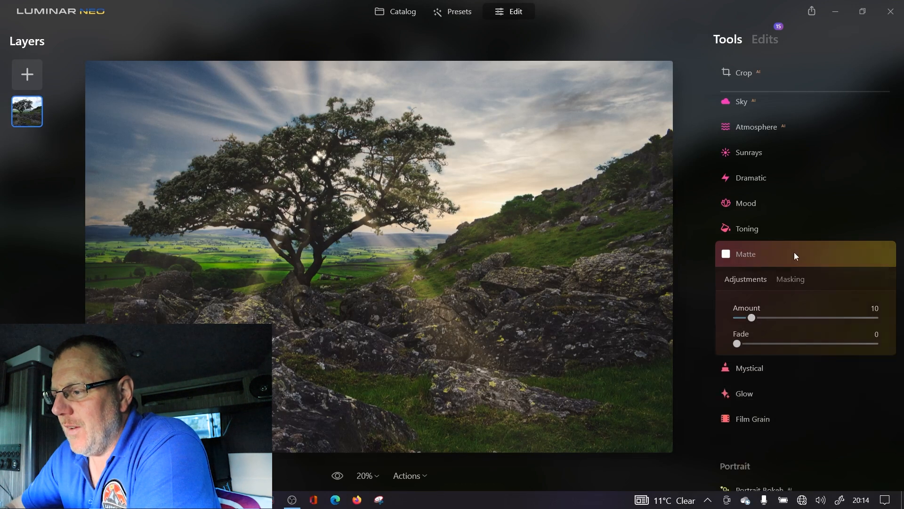
Apply the Mystical effect with an Amount of 23 and close the tool
left_click(791, 280)
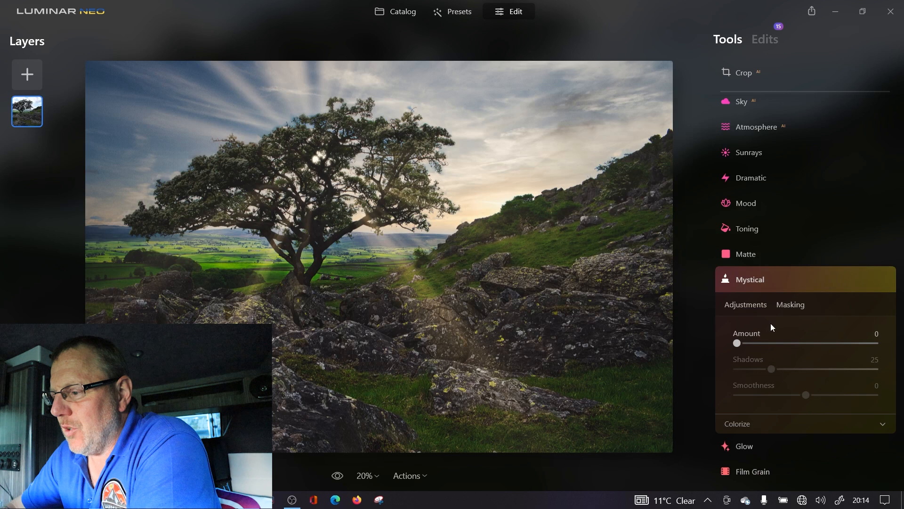
left_click_drag(742, 347, 771, 346)
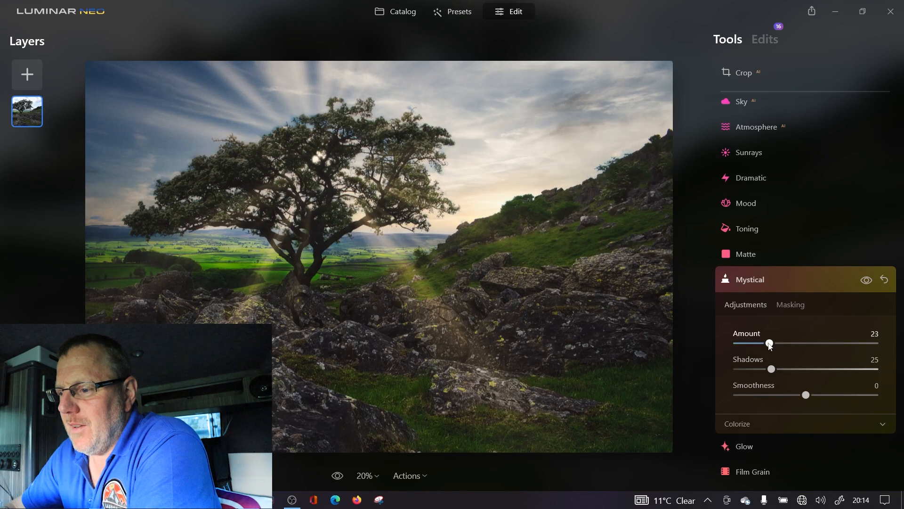
left_click(808, 279)
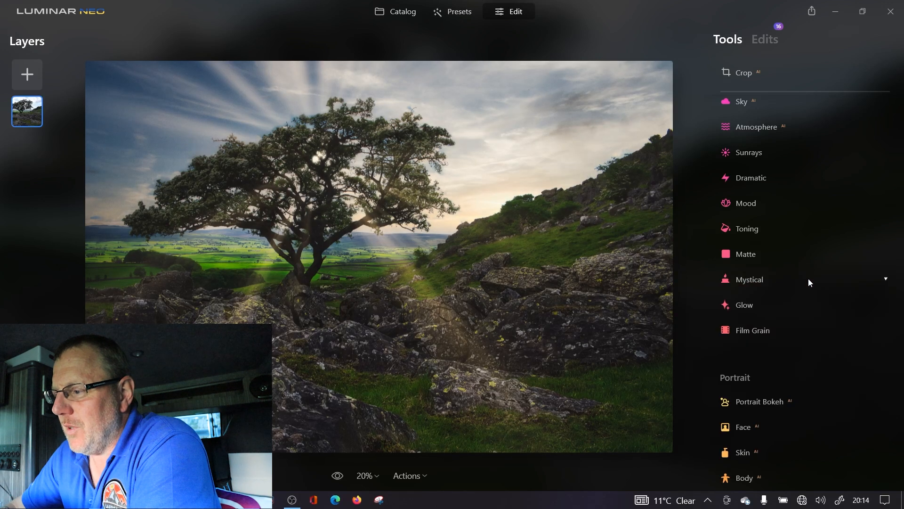
Try a Soft Focus glow at Amount 9, and switch the Glow type to Orton Effect with an Amount of 22
left_click(807, 306)
mouse_move(742, 388)
left_mouse_down()
mouse_move(833, 393)
mouse_move(750, 389)
left_mouse_up()
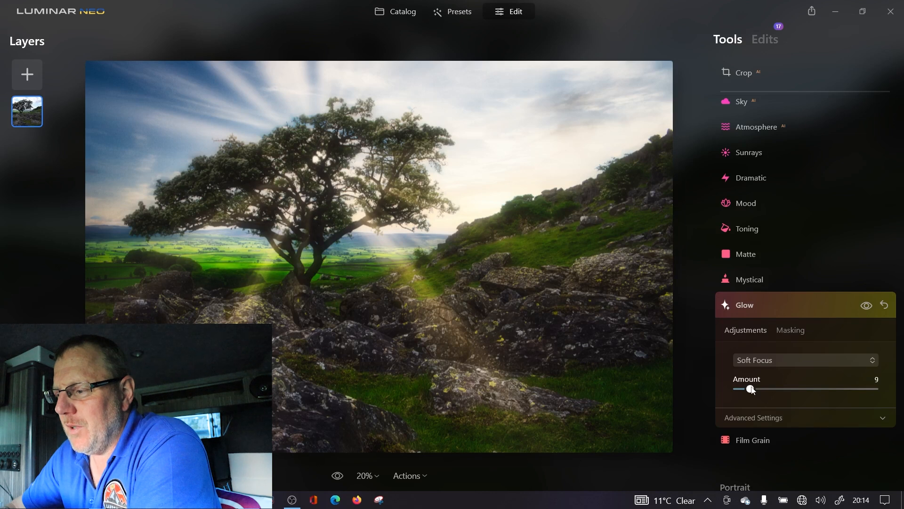
left_click(792, 360)
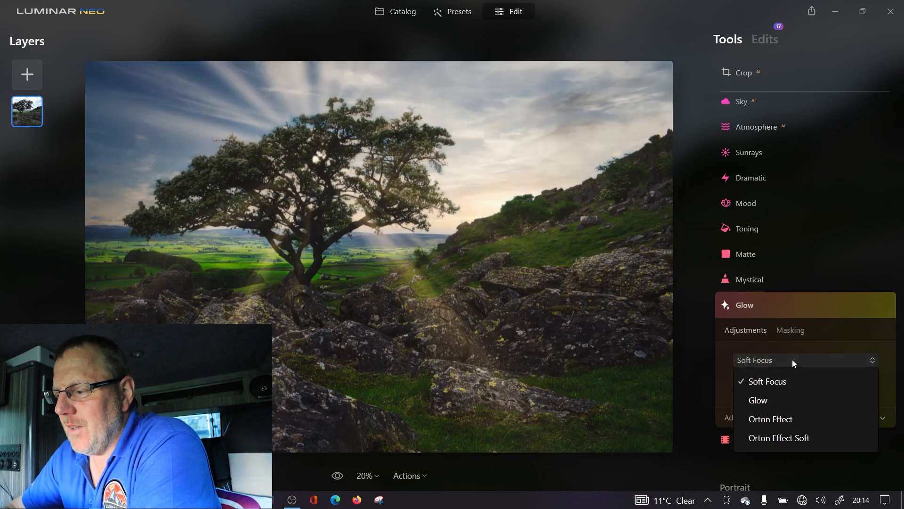
left_click(779, 418)
left_click_drag(742, 391, 769, 391)
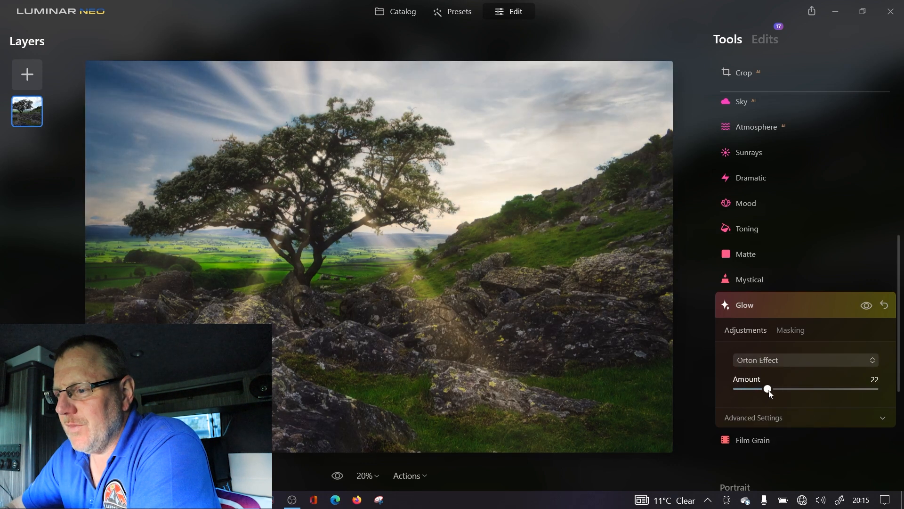
left_click(809, 306)
Add Film Grain to the photo with an Amount of 5
left_click(809, 335)
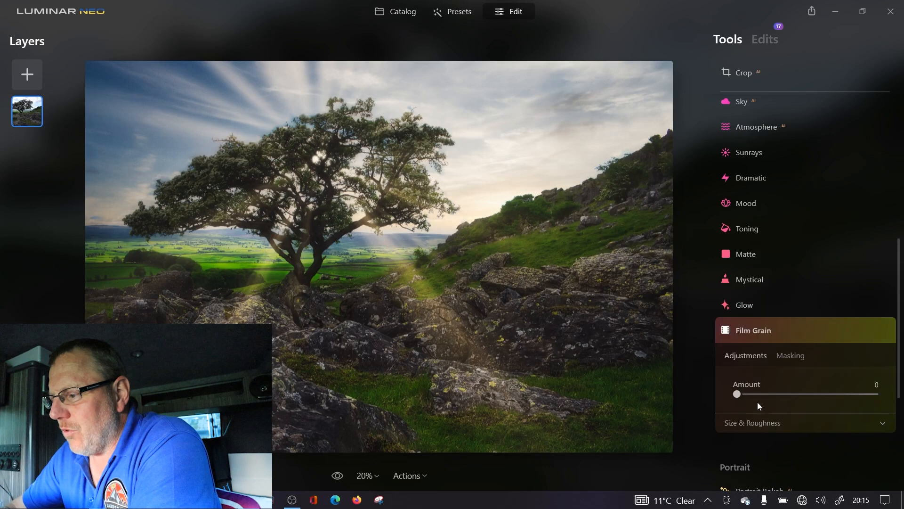
left_click_drag(738, 395, 746, 398)
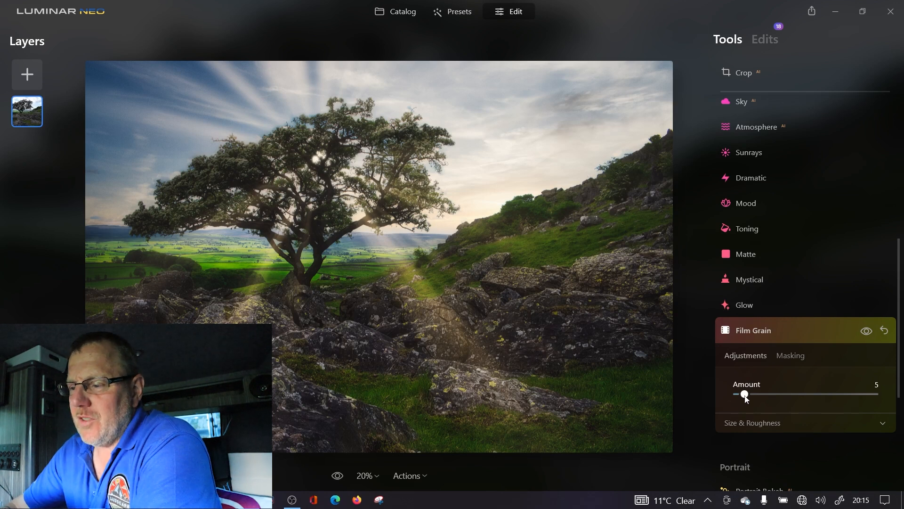
Close the Film Grain tool and look over the remaining Portrait and Professional tools
left_click(796, 333)
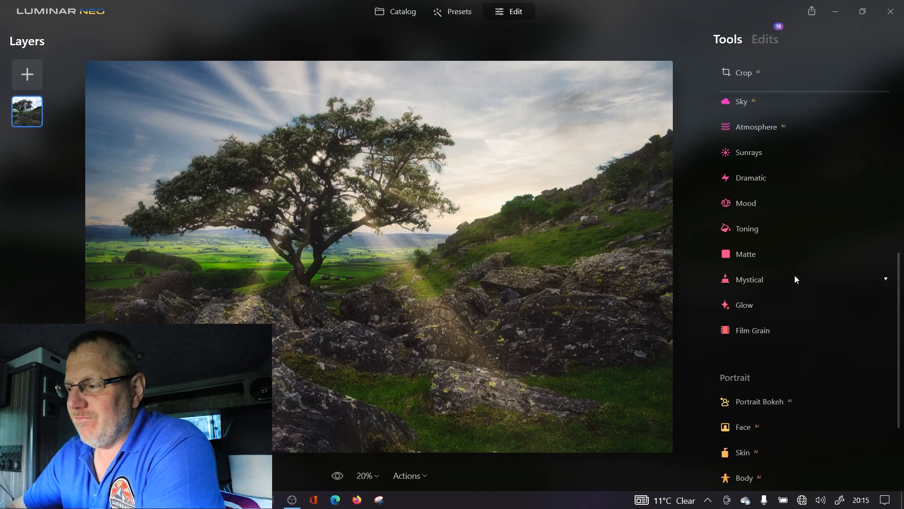
scroll(801, 388, "down", 3)
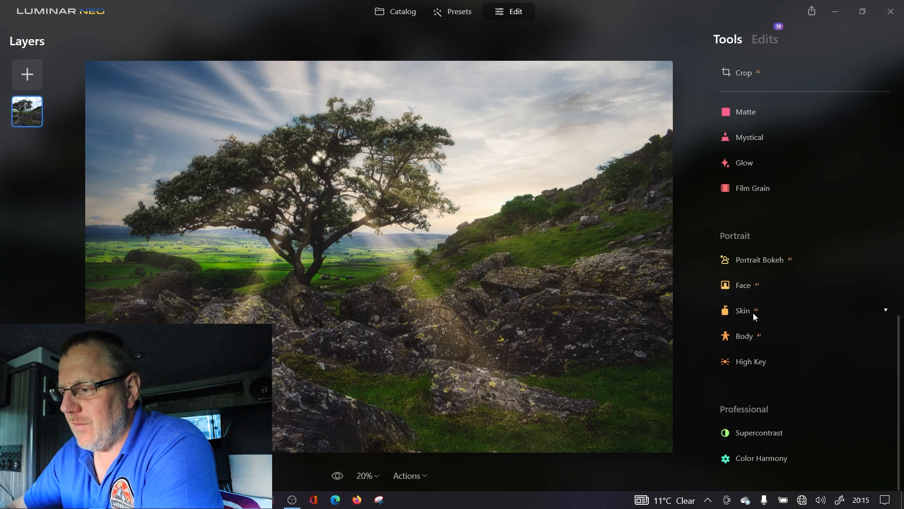
scroll(773, 395, "up", 10)
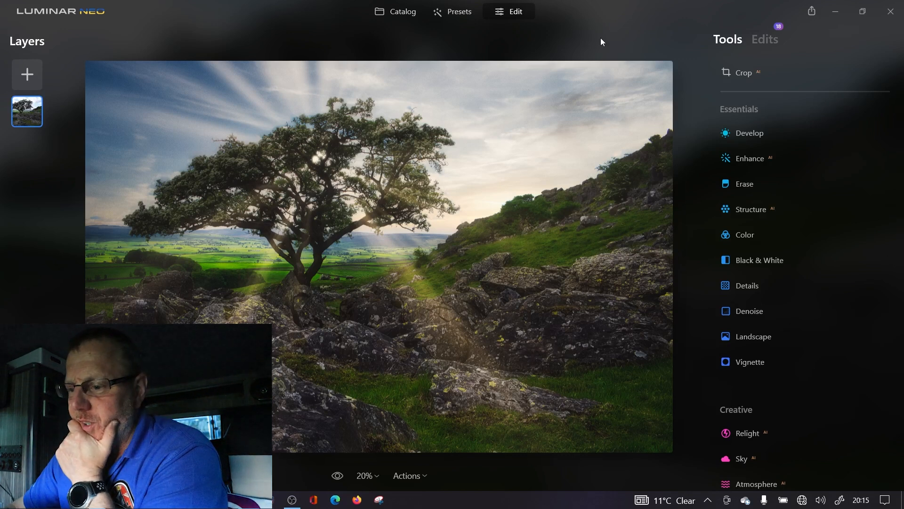
Compare the edited tree landscape with the original photo by toggling the before/after preview
left_click(341, 479)
left_click(342, 478)
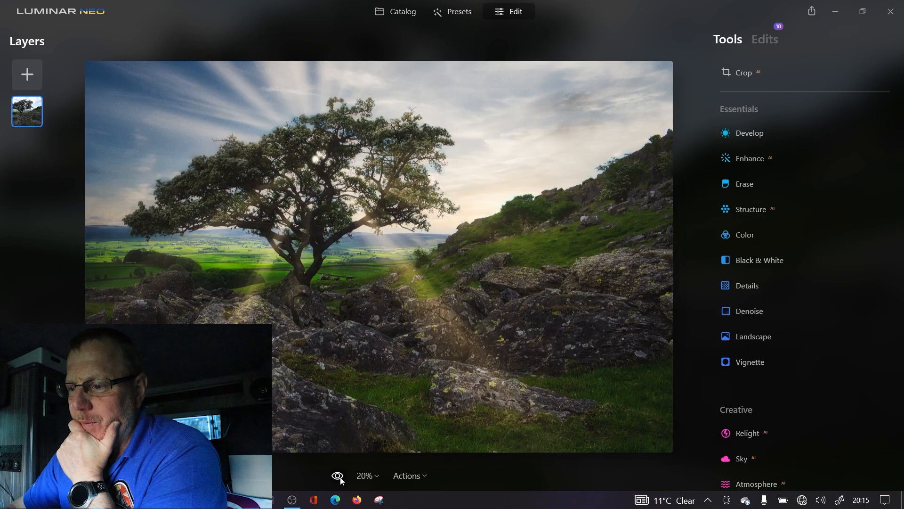
left_click(337, 478)
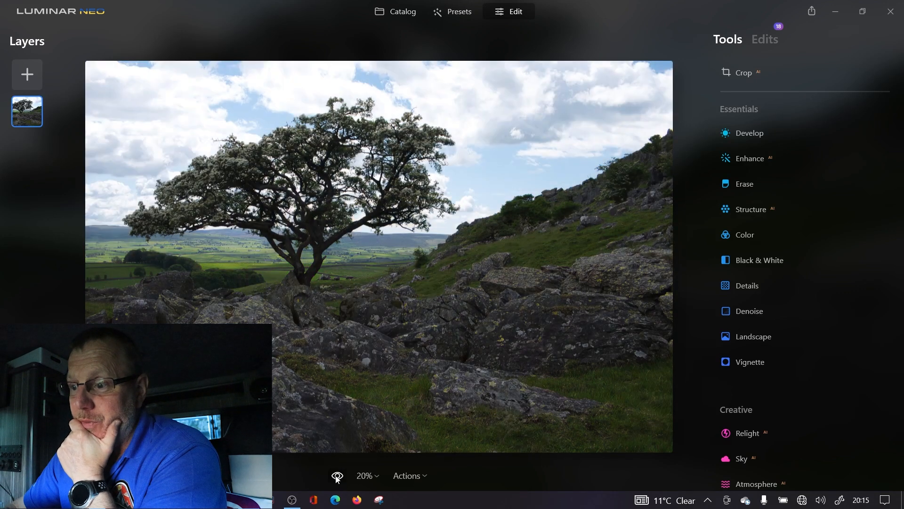
left_click(337, 477)
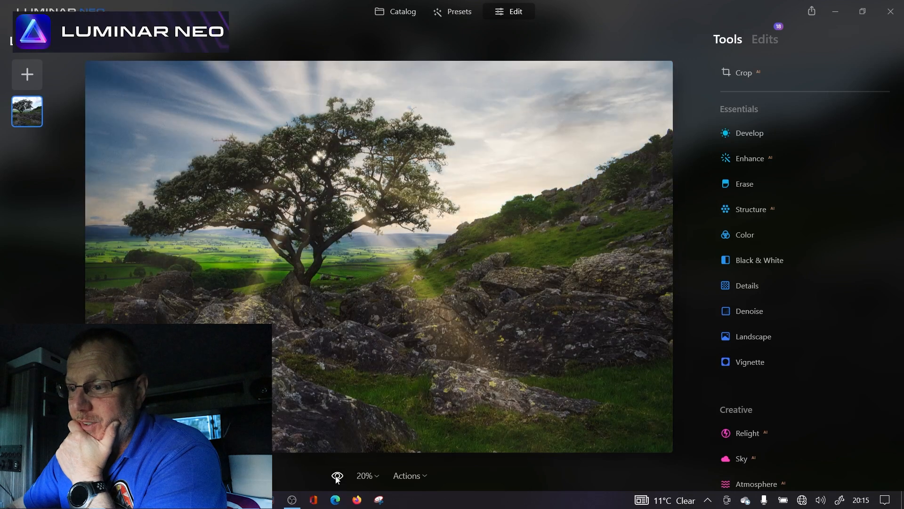